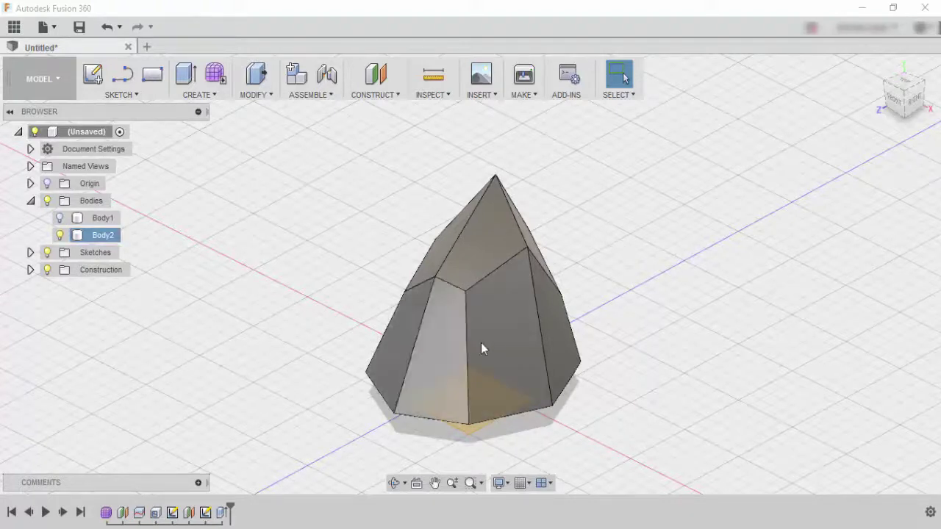
{"action": "middle_click_drag", "start_coordinate": [665, 357], "coordinate": [666, 273], "text": "shift"}
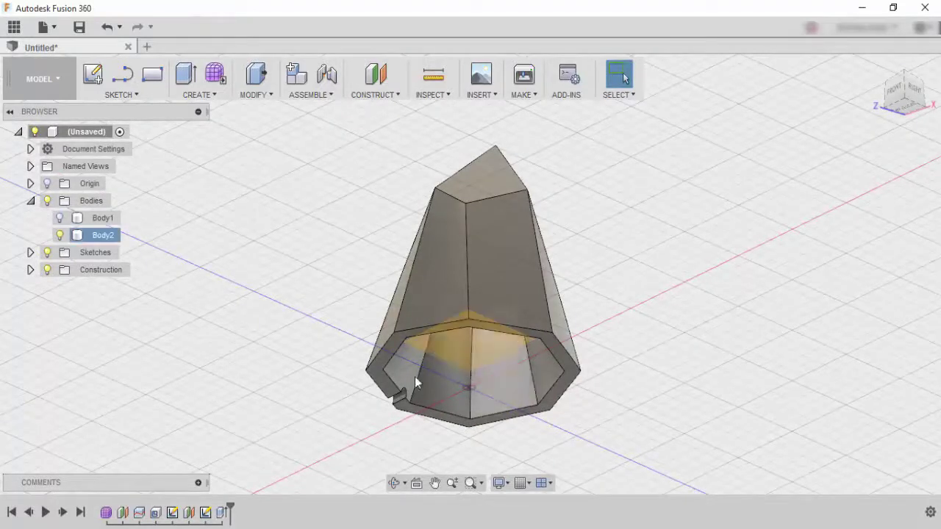
{"action": "middle_click_drag", "start_coordinate": [630, 207], "coordinate": [630, 269], "text": "shift"}
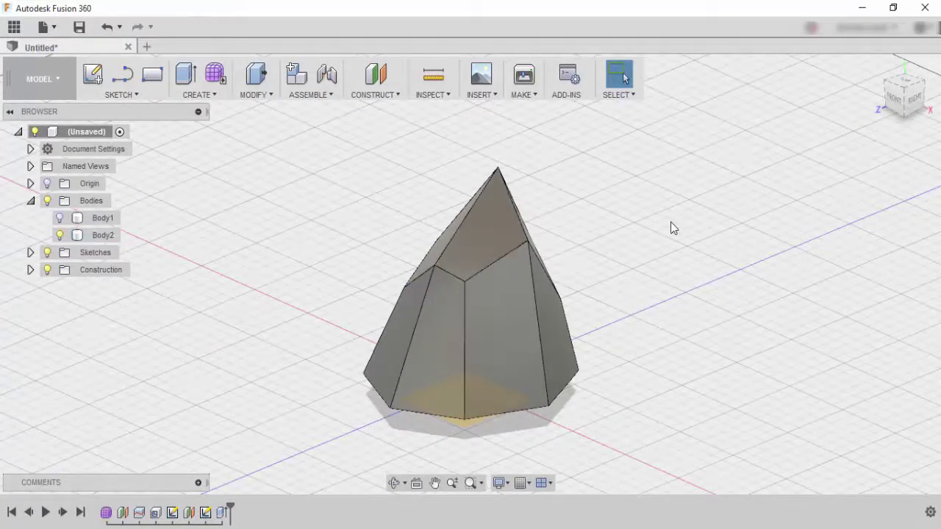
- Create a new design and enter its sculpt environment for building a form
{"action": "left_click", "coordinate": [146, 46]}
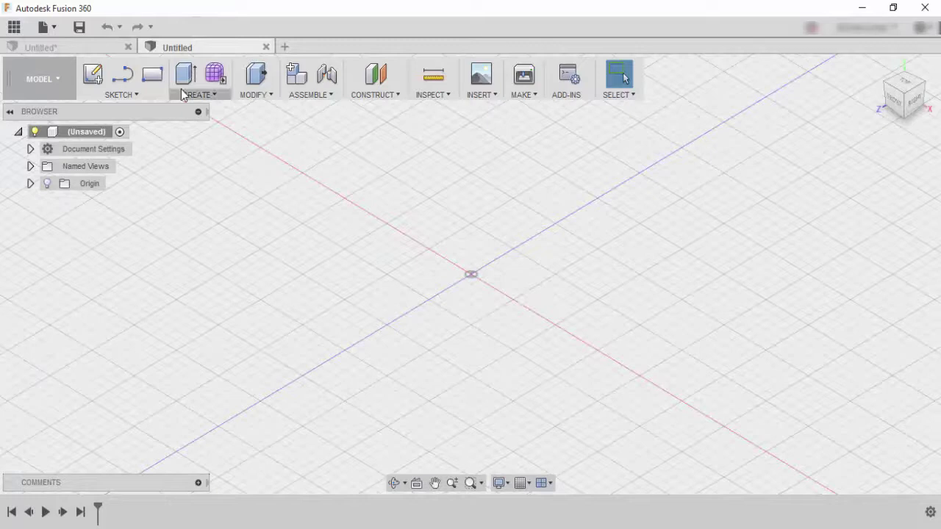
{"action": "left_click", "coordinate": [216, 75]}
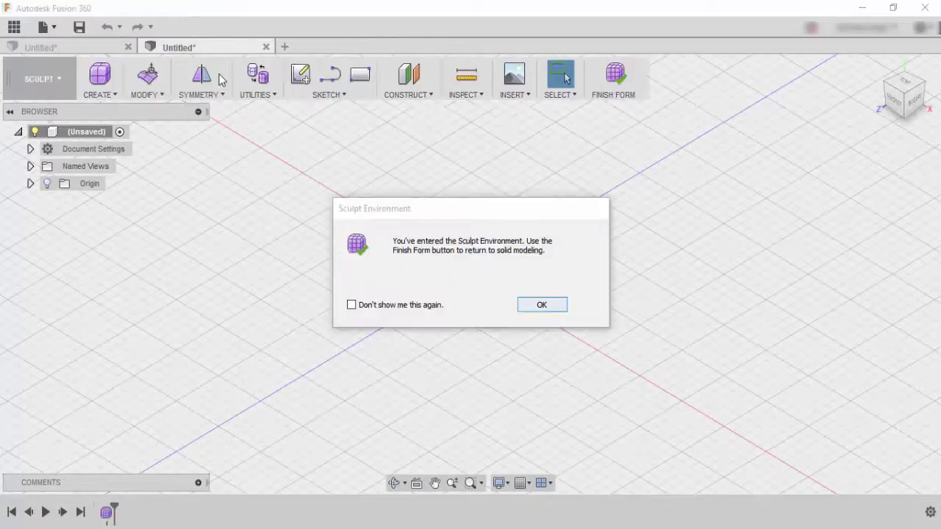
{"action": "left_click", "coordinate": [541, 305]}
- Create an 80 mm diameter quadball with two span faces on the horizontal plane, centred on the origin
{"action": "left_click", "coordinate": [109, 95]}
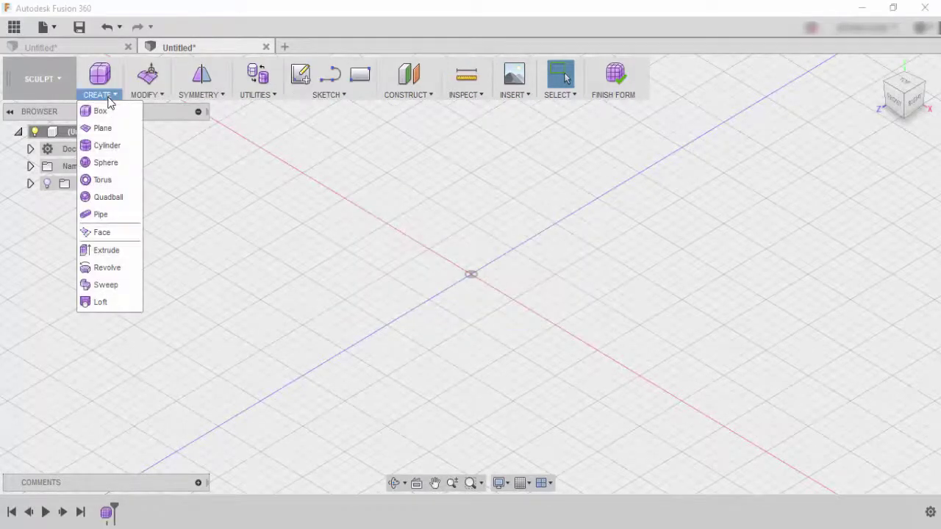
{"action": "left_click", "coordinate": [113, 197]}
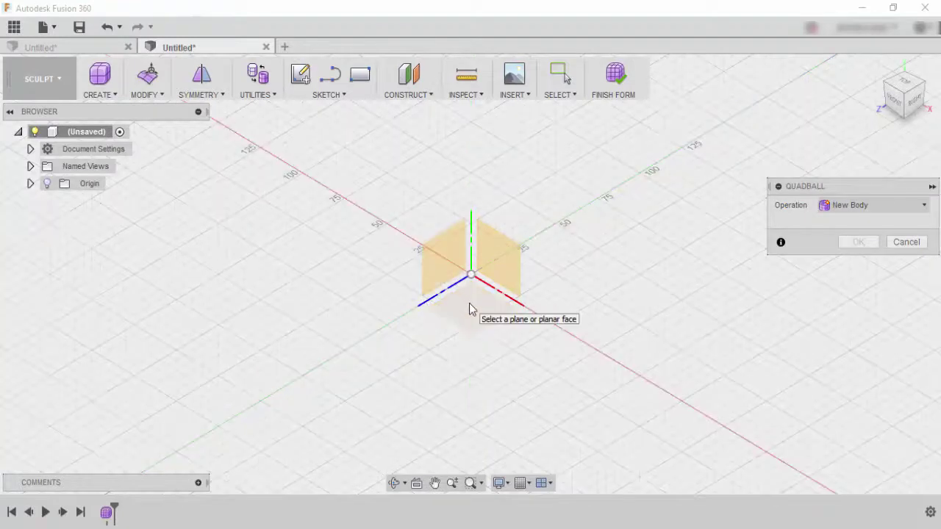
{"action": "left_click", "coordinate": [474, 311]}
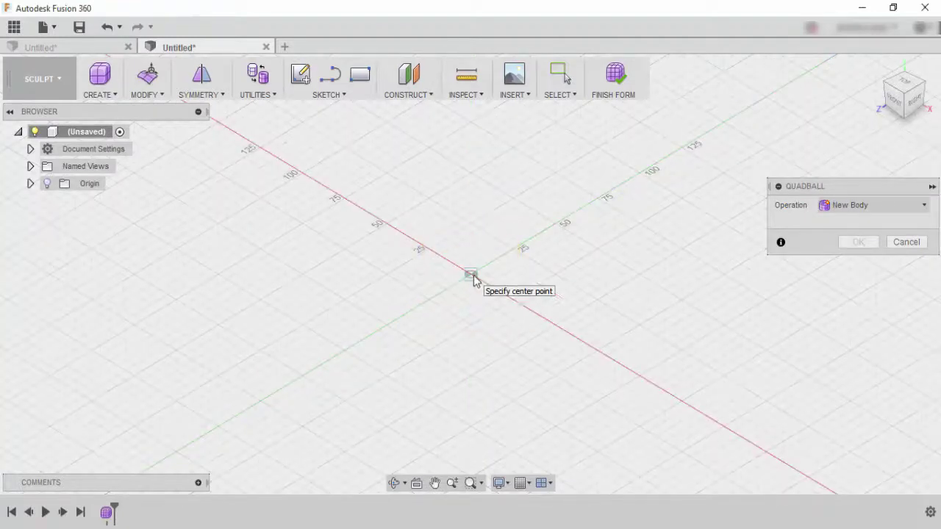
{"action": "left_click", "coordinate": [474, 278]}
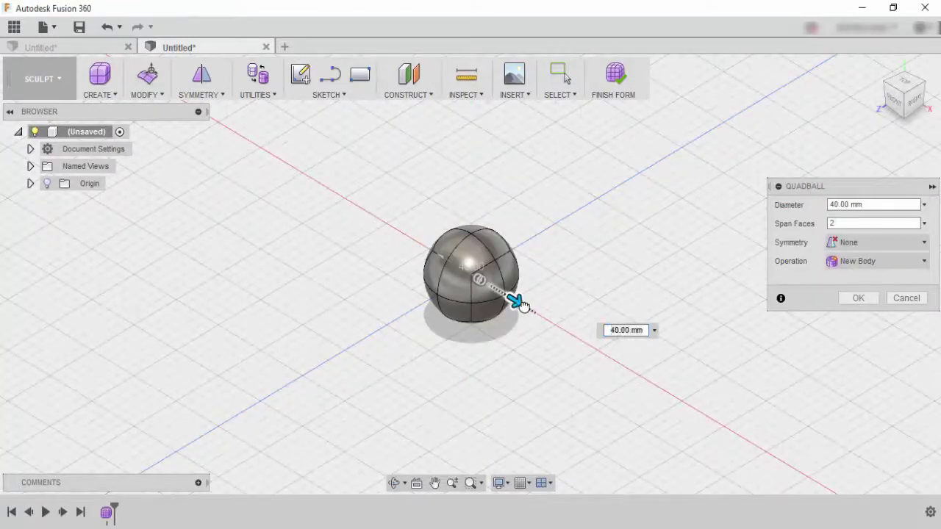
{"action": "left_click_drag", "start_coordinate": [518, 303], "coordinate": [550, 322]}
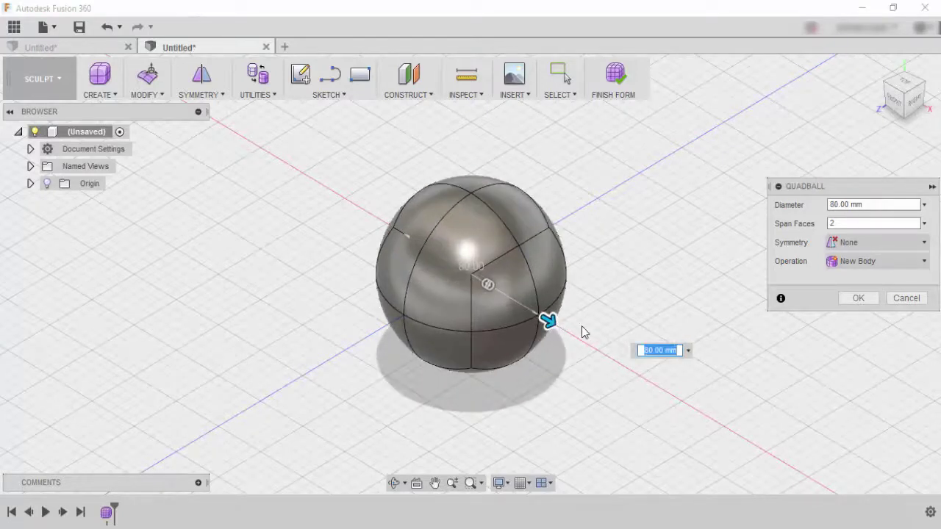
{"action": "key", "text": "Return"}
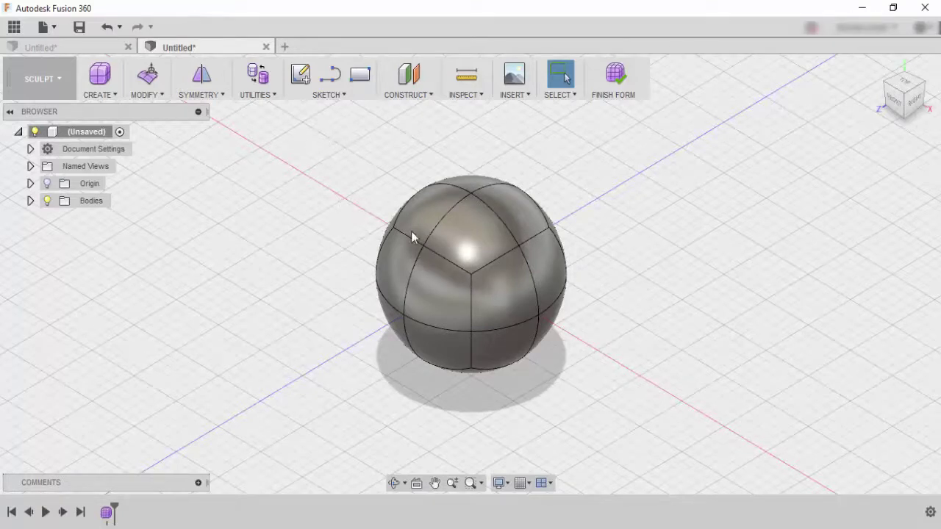
- Crease all edges of the quadball to turn it into a faceted form
{"action": "left_click_drag", "start_coordinate": [294, 126], "coordinate": [668, 412]}
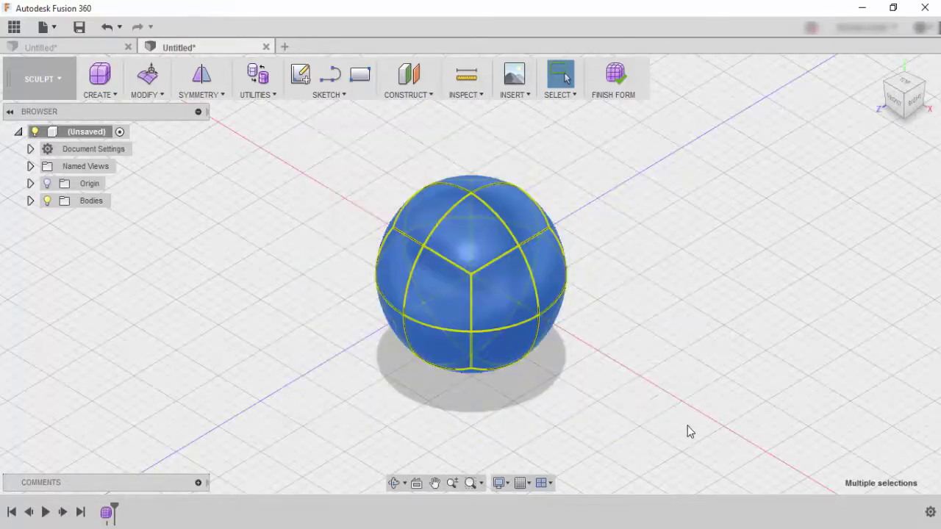
{"action": "right_click", "coordinate": [492, 280]}
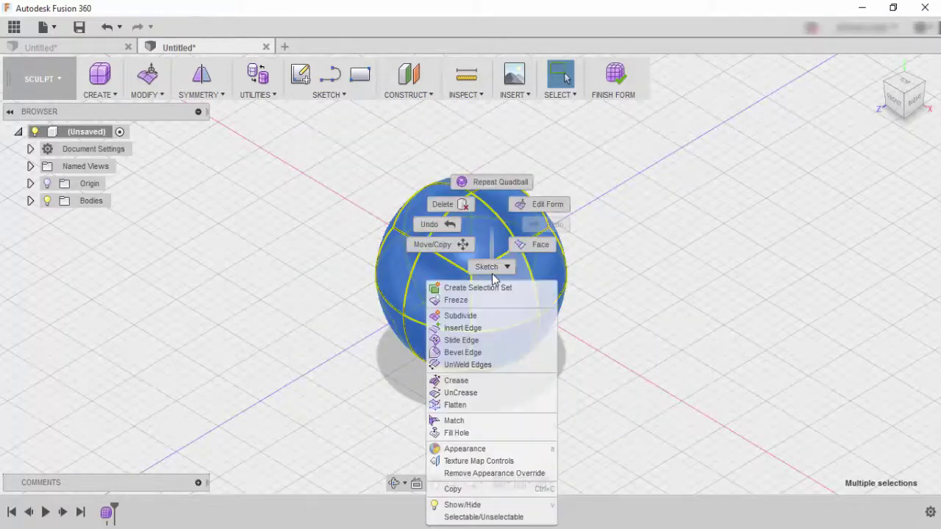
{"action": "left_click", "coordinate": [476, 381]}
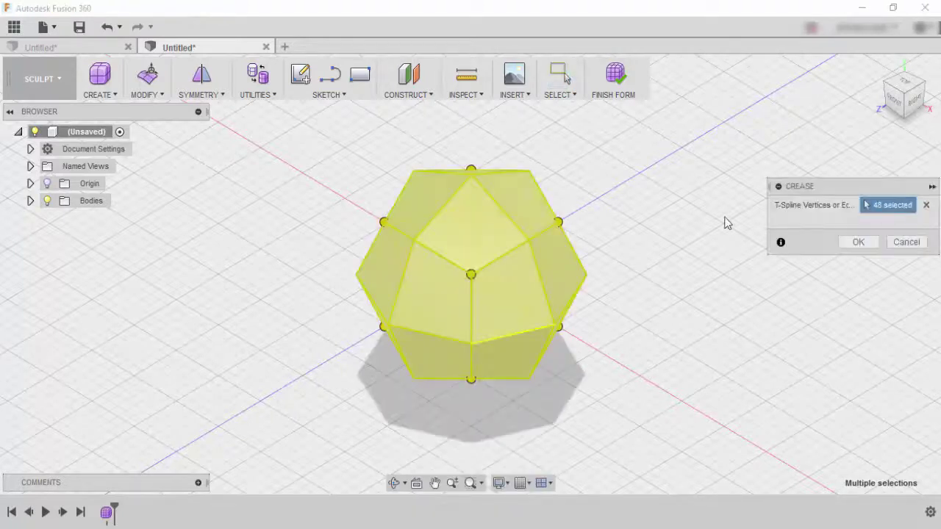
{"action": "left_click", "coordinate": [854, 244]}
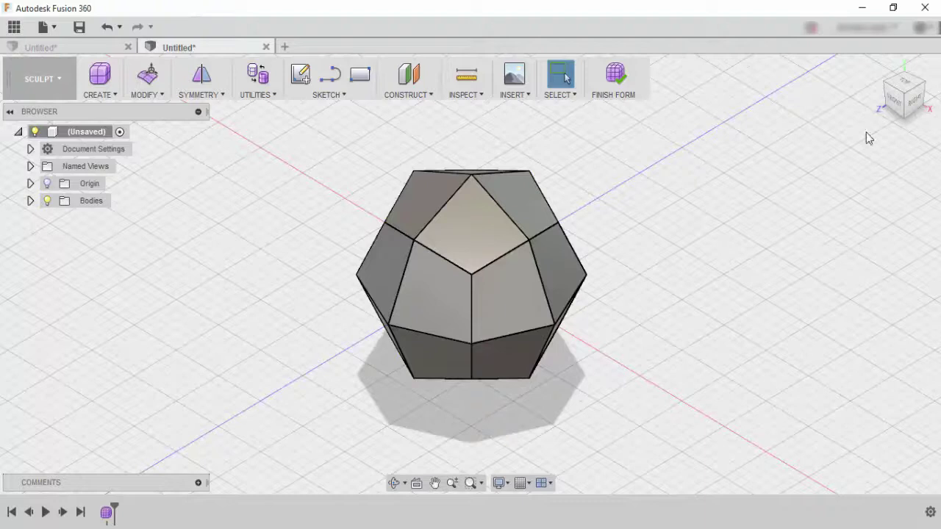
- Select the upper half of the faceted form from the front view and stretch it upward with Edit Form
{"action": "left_click", "coordinate": [892, 105]}
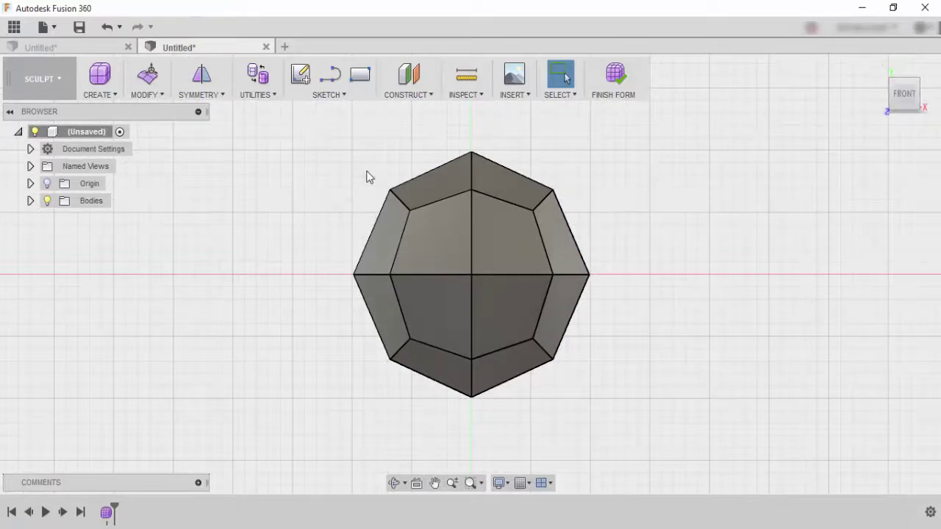
{"action": "mouse_move", "coordinate": [309, 137]}
{"action": "left_mouse_down"}
{"action": "mouse_move", "coordinate": [666, 258]}
{"action": "mouse_move", "coordinate": [691, 282]}
{"action": "left_mouse_up"}
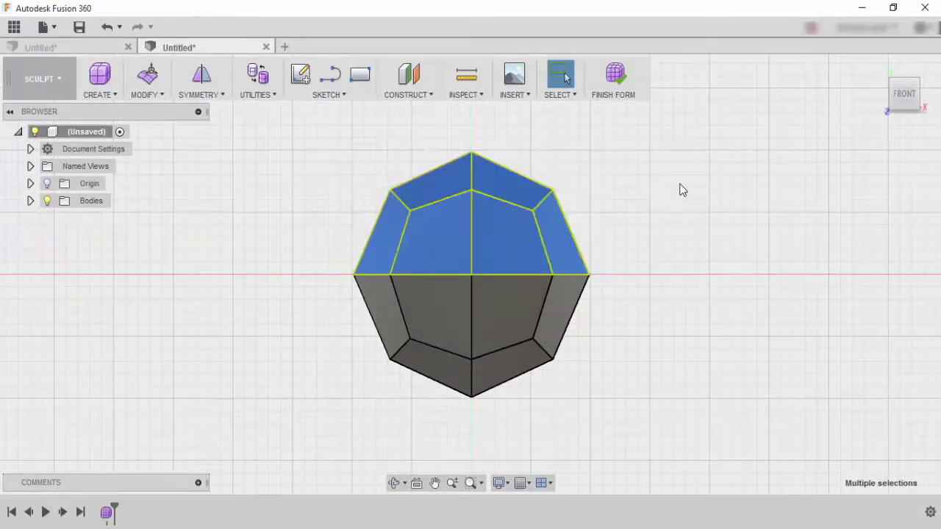
{"action": "middle_click_drag", "start_coordinate": [682, 189], "coordinate": [703, 217], "text": "shift"}
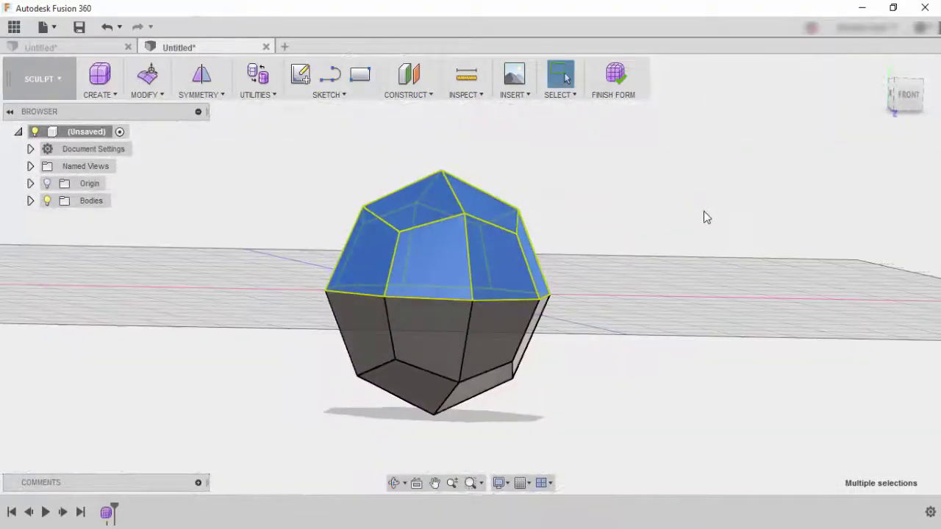
{"action": "right_click", "coordinate": [480, 253]}
{"action": "left_click", "coordinate": [523, 210]}
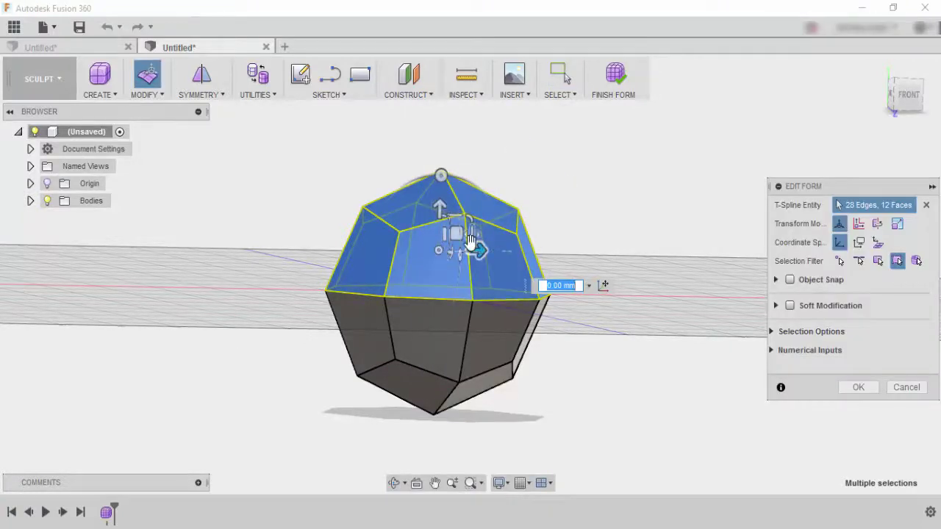
{"action": "mouse_move", "coordinate": [441, 209]}
{"action": "left_mouse_down"}
{"action": "mouse_move", "coordinate": [441, 164]}
{"action": "mouse_move", "coordinate": [442, 195]}
{"action": "left_mouse_up"}
{"action": "mouse_move", "coordinate": [484, 237]}
{"action": "left_mouse_down"}
{"action": "mouse_move", "coordinate": [498, 240]}
{"action": "mouse_move", "coordinate": [463, 238]}
{"action": "mouse_move", "coordinate": [474, 237]}
{"action": "left_mouse_up"}
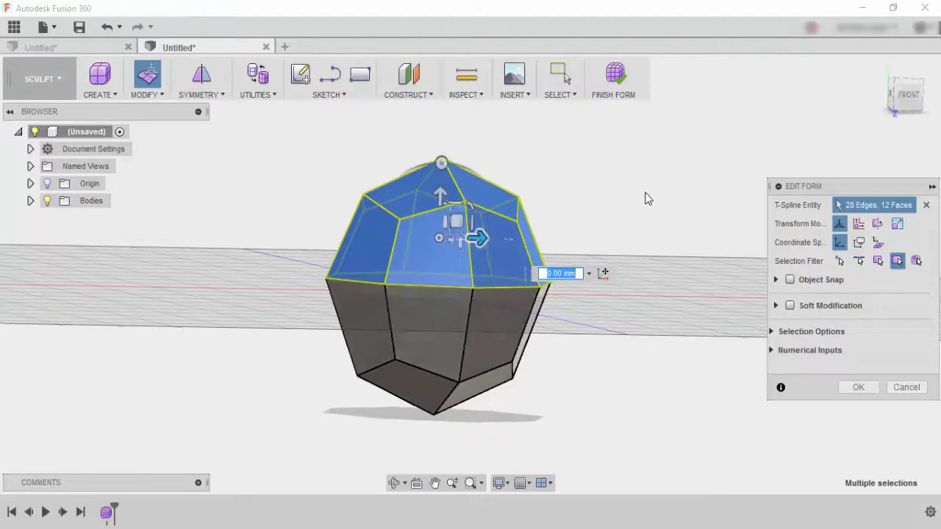
{"action": "left_click_drag", "start_coordinate": [439, 193], "coordinate": [441, 157]}
{"action": "left_click", "coordinate": [647, 174]}
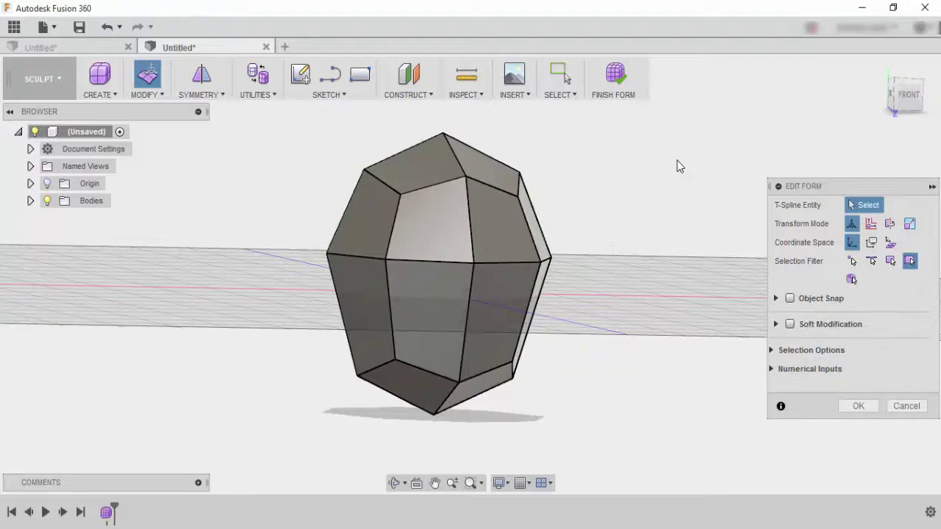
- Raise the form's top vertex by 25 mm to make a pointed tip
{"action": "middle_click_drag", "start_coordinate": [605, 179], "coordinate": [594, 259]}
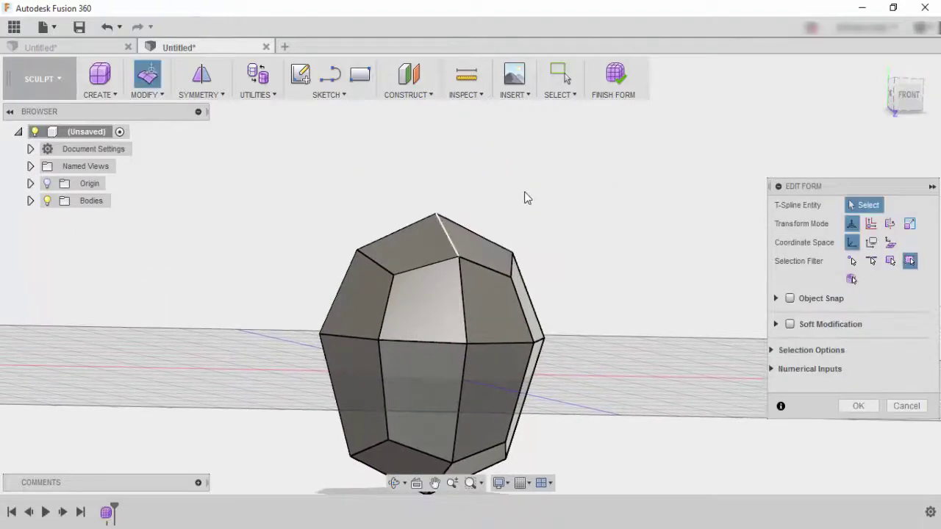
{"action": "middle_click_drag", "start_coordinate": [527, 198], "coordinate": [454, 231], "text": "shift"}
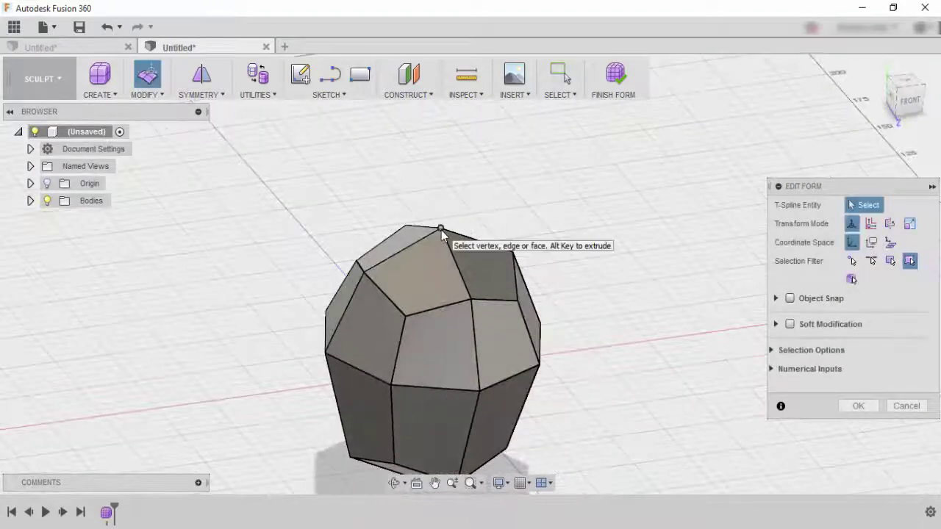
{"action": "left_click", "coordinate": [441, 230]}
{"action": "left_click_drag", "start_coordinate": [443, 188], "coordinate": [448, 137]}
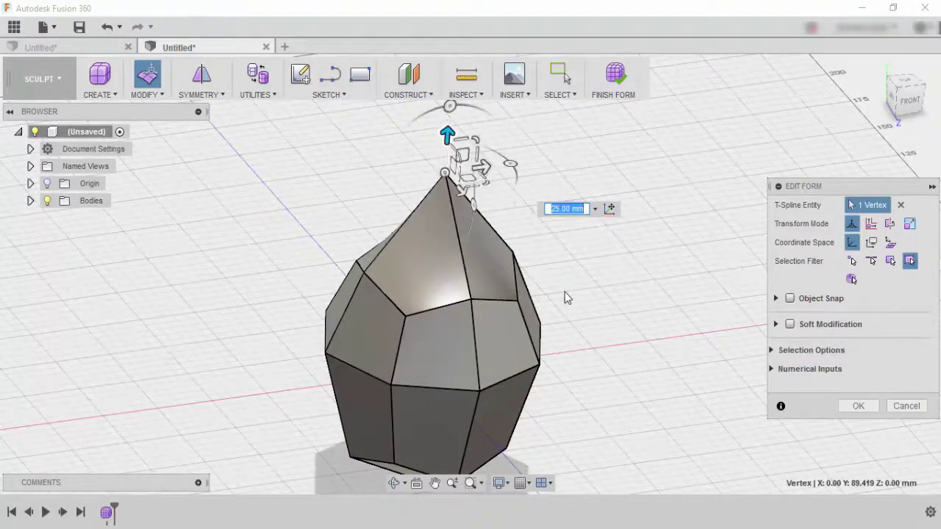
- Shift the two adjoining edges below the tip slightly to make the upper facets irregular
{"action": "middle_click_drag", "start_coordinate": [562, 296], "coordinate": [639, 297], "text": "shift"}
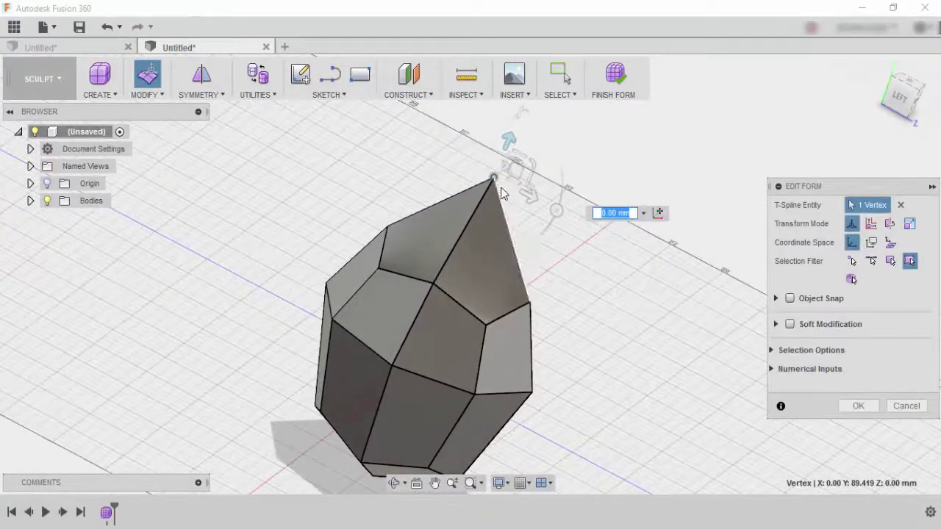
{"action": "double_click", "coordinate": [462, 311]}
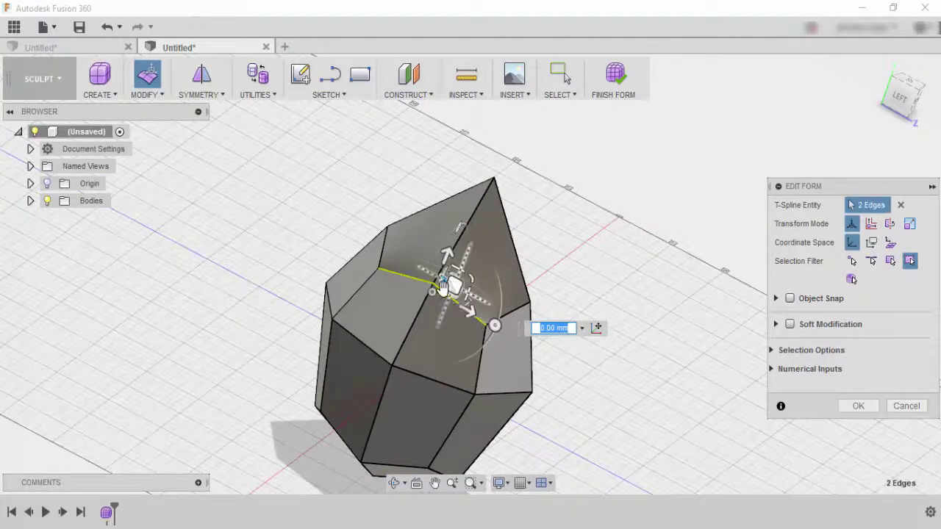
{"action": "mouse_move", "coordinate": [441, 287]}
{"action": "left_mouse_down"}
{"action": "mouse_move", "coordinate": [430, 300]}
{"action": "mouse_move", "coordinate": [443, 297]}
{"action": "left_mouse_up"}
- Lower the eight-edge loop around the middle of the form by 15 mm
{"action": "middle_click_drag", "start_coordinate": [657, 326], "coordinate": [530, 356], "text": "shift"}
{"action": "double_click", "coordinate": [530, 355]}
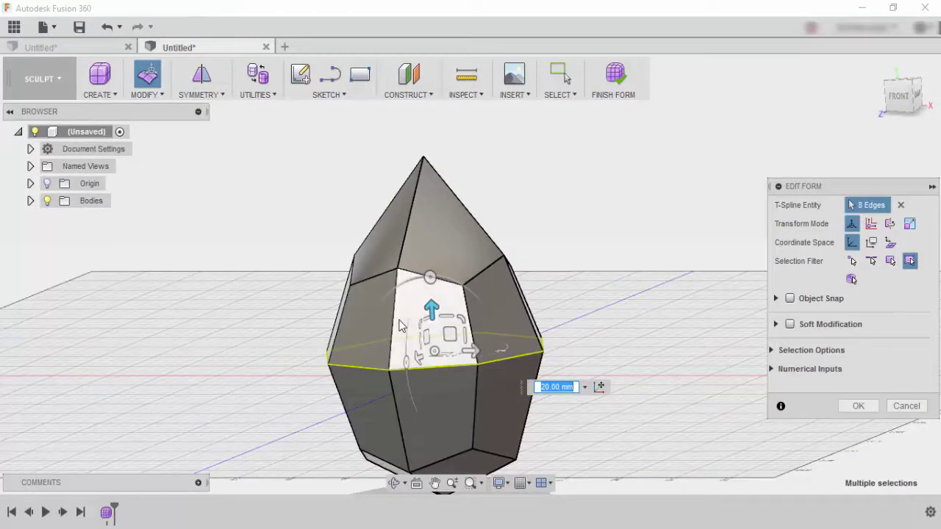
{"action": "left_click", "coordinate": [597, 335]}
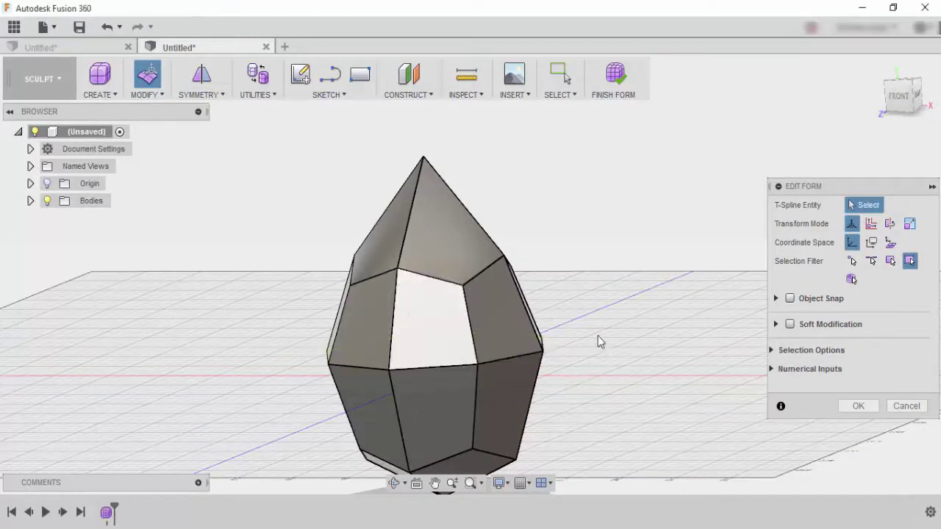
{"action": "double_click", "coordinate": [494, 362]}
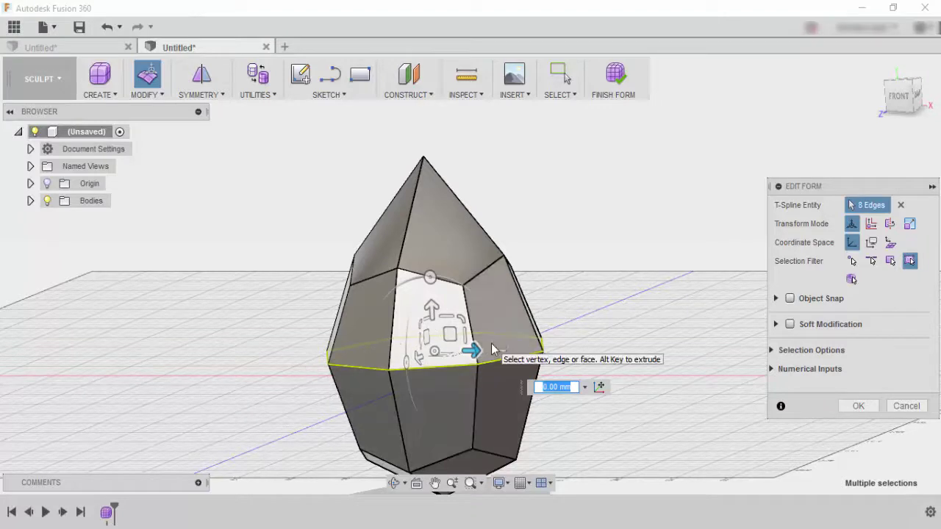
{"action": "left_click_drag", "start_coordinate": [431, 310], "coordinate": [433, 345]}
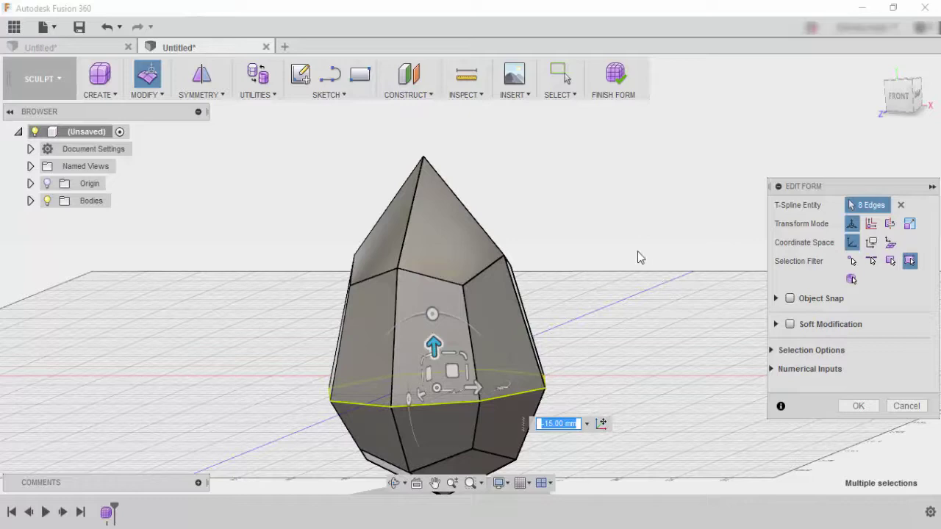
{"action": "left_click", "coordinate": [610, 307]}
- Move one tall side face 5 mm sideways inward and rotate the front face at the tip by 20 degrees
{"action": "left_click", "coordinate": [498, 312]}
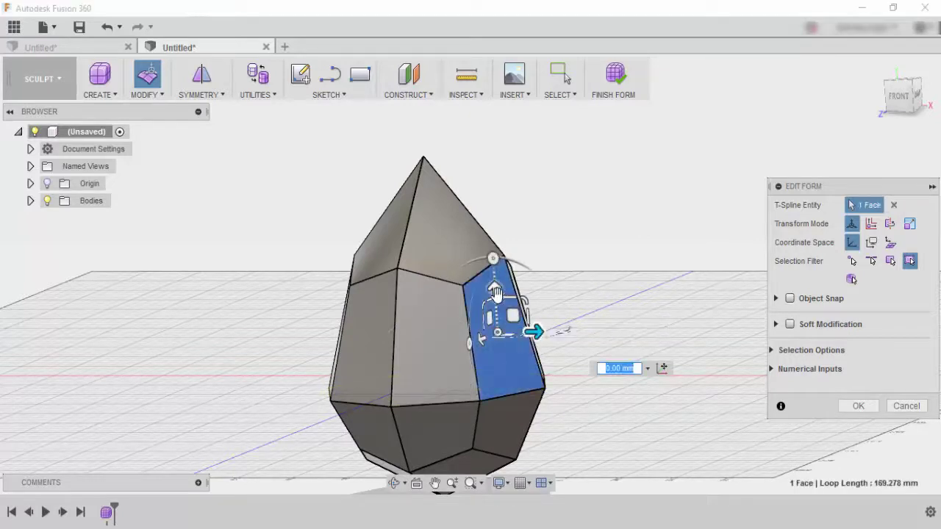
{"action": "mouse_move", "coordinate": [536, 332]}
{"action": "left_mouse_down"}
{"action": "mouse_move", "coordinate": [547, 332]}
{"action": "mouse_move", "coordinate": [526, 332]}
{"action": "left_mouse_up"}
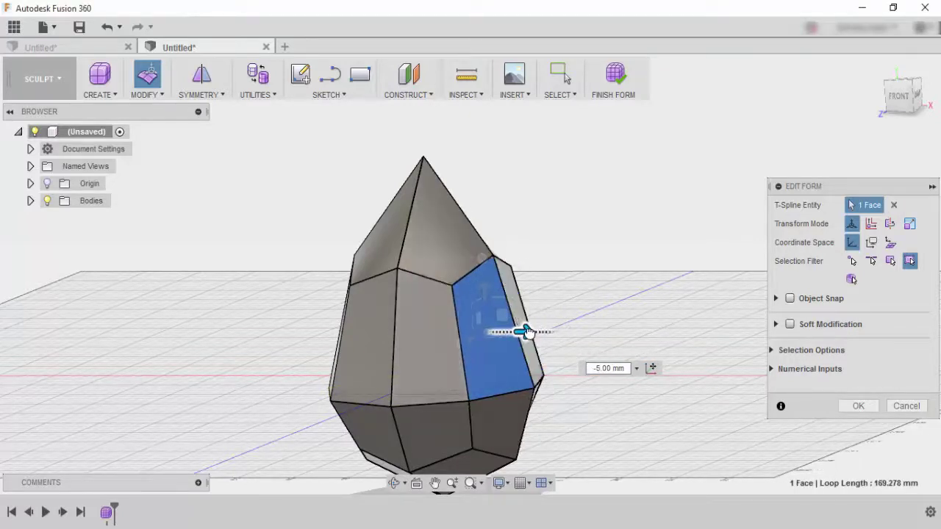
{"action": "left_click", "coordinate": [436, 219]}
{"action": "left_click_drag", "start_coordinate": [442, 174], "coordinate": [414, 172]}
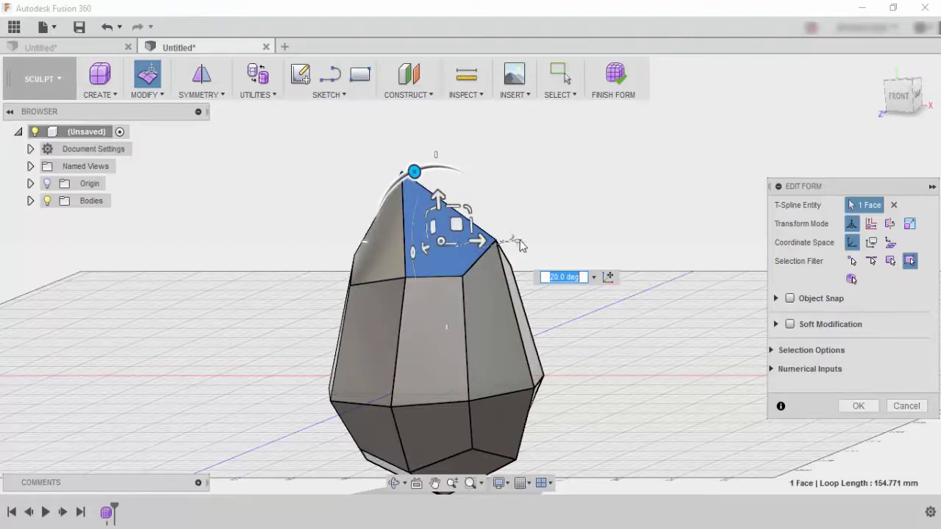
{"action": "left_click_drag", "start_coordinate": [507, 242], "coordinate": [551, 269]}
{"action": "middle_click_drag", "start_coordinate": [550, 269], "coordinate": [627, 285], "text": "shift"}
{"action": "left_click", "coordinate": [627, 285]}
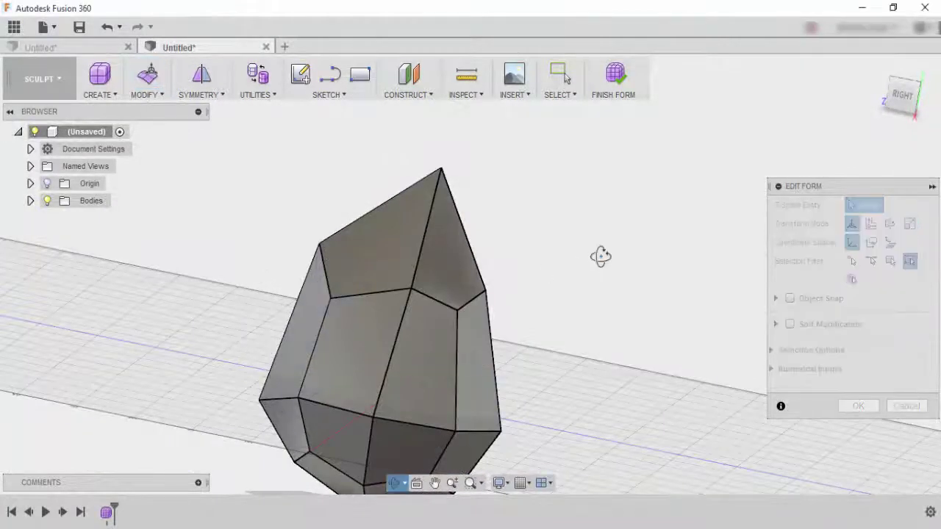
{"action": "mouse_move", "coordinate": [598, 257]}
{"action": "middle_mouse_down", "text": "shift"}
{"action": "mouse_move", "coordinate": [582, 249]}
{"action": "mouse_move", "coordinate": [617, 289]}
{"action": "mouse_move", "coordinate": [605, 267]}
{"action": "mouse_move", "coordinate": [581, 260]}
{"action": "middle_mouse_up", "text": "shift"}
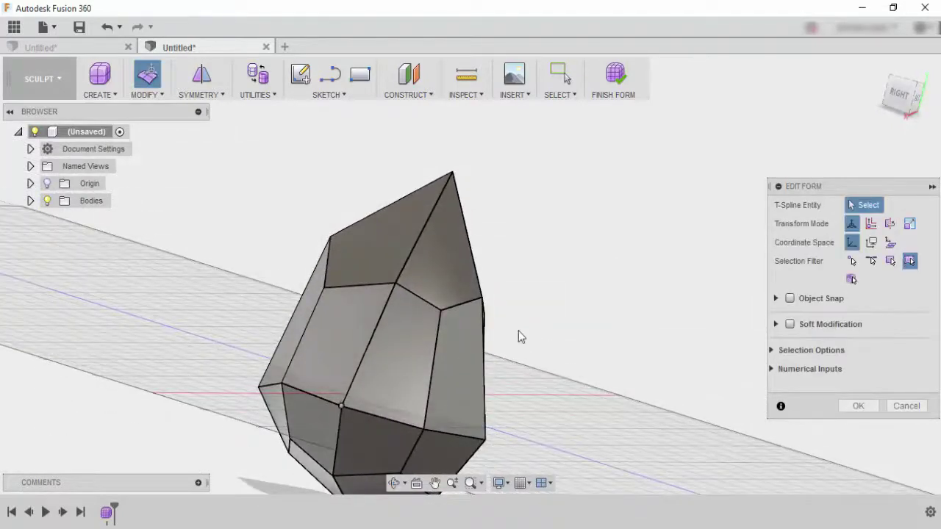
{"action": "middle_click_drag", "start_coordinate": [647, 287], "coordinate": [544, 250], "text": "shift"}
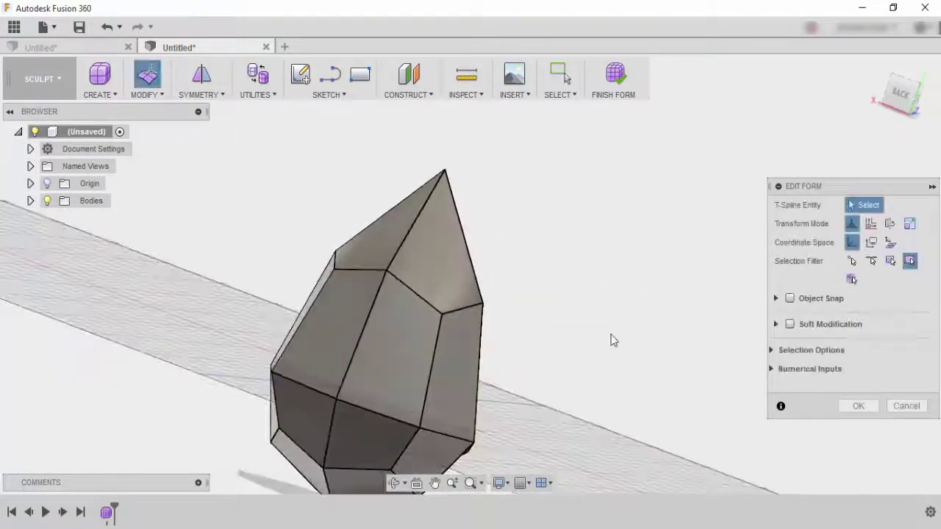
- Show the origin planes and create a construction plane offset 10 mm upward from the XZ plane through the crystal
{"action": "middle_click_drag", "start_coordinate": [611, 338], "coordinate": [653, 312]}
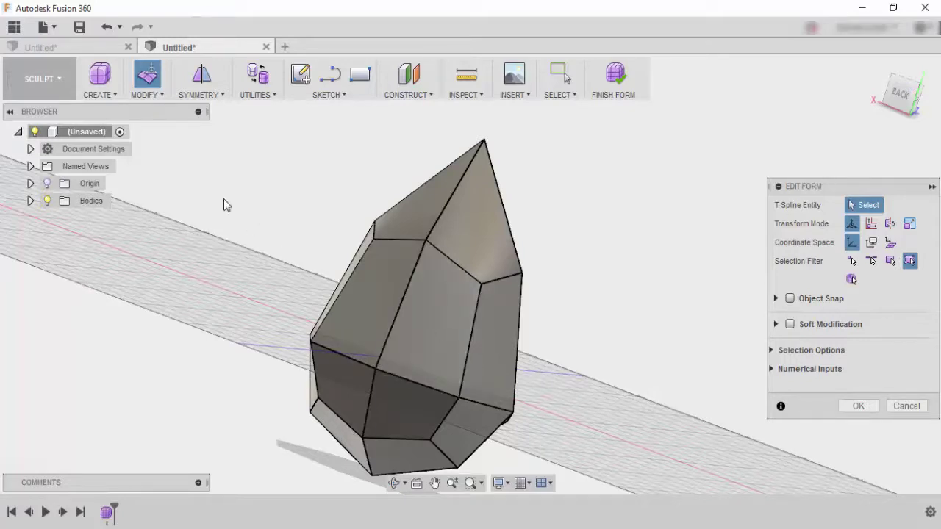
{"action": "left_click", "coordinate": [48, 183]}
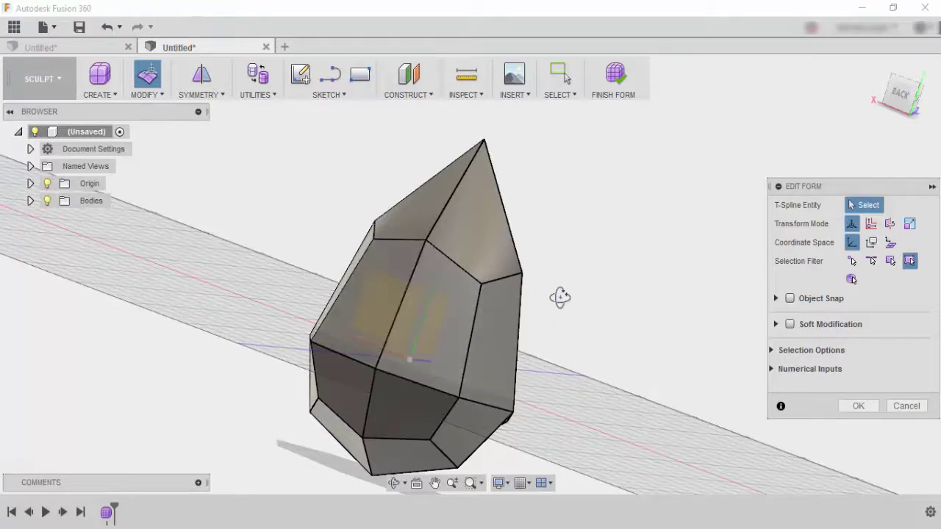
{"action": "middle_click_drag", "start_coordinate": [558, 297], "coordinate": [570, 274], "text": "shift"}
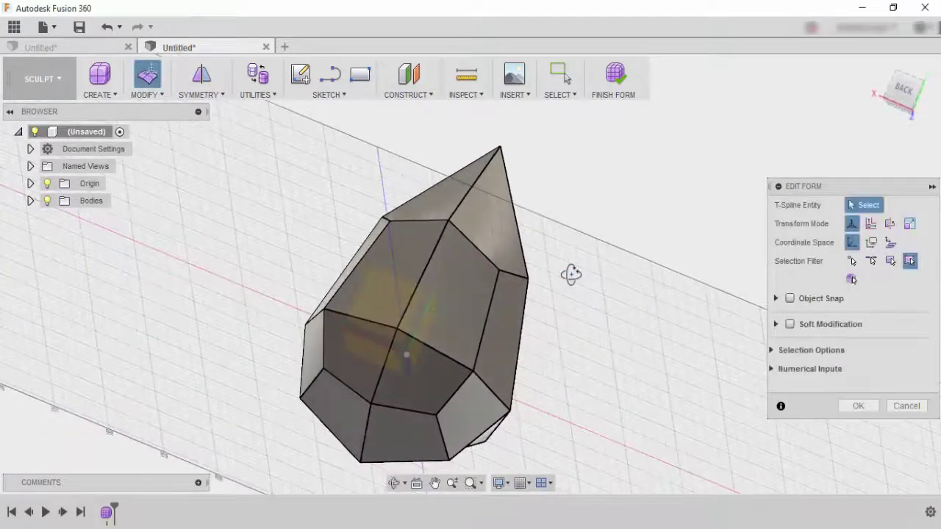
{"action": "left_click", "coordinate": [414, 96]}
{"action": "left_click", "coordinate": [412, 115]}
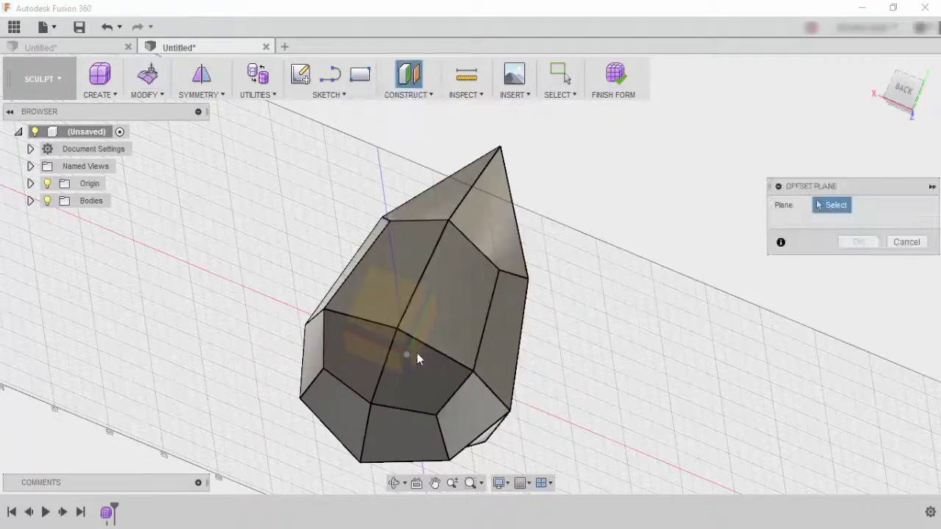
{"action": "left_click", "coordinate": [365, 352]}
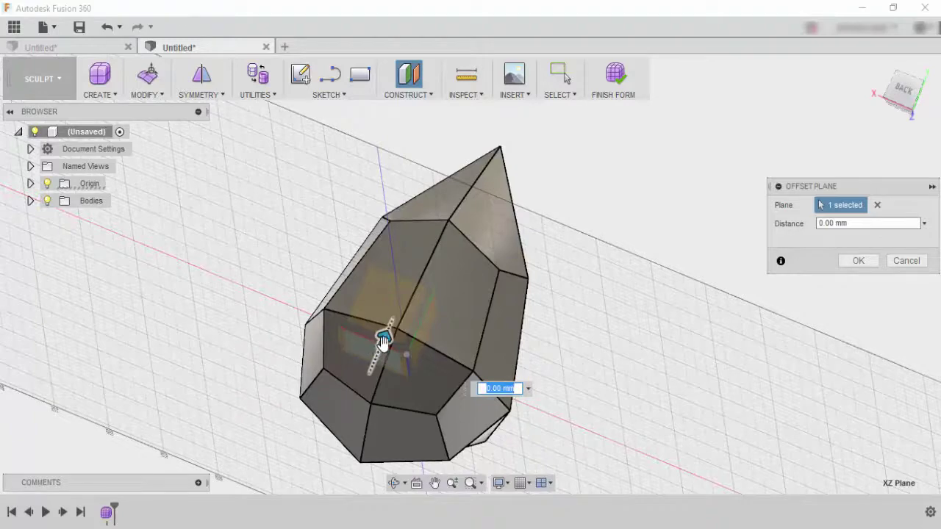
{"action": "left_click_drag", "start_coordinate": [383, 342], "coordinate": [596, 370]}
{"action": "middle_click_drag", "start_coordinate": [596, 370], "coordinate": [395, 294], "text": "shift"}
{"action": "left_click_drag", "start_coordinate": [474, 315], "coordinate": [470, 332]}
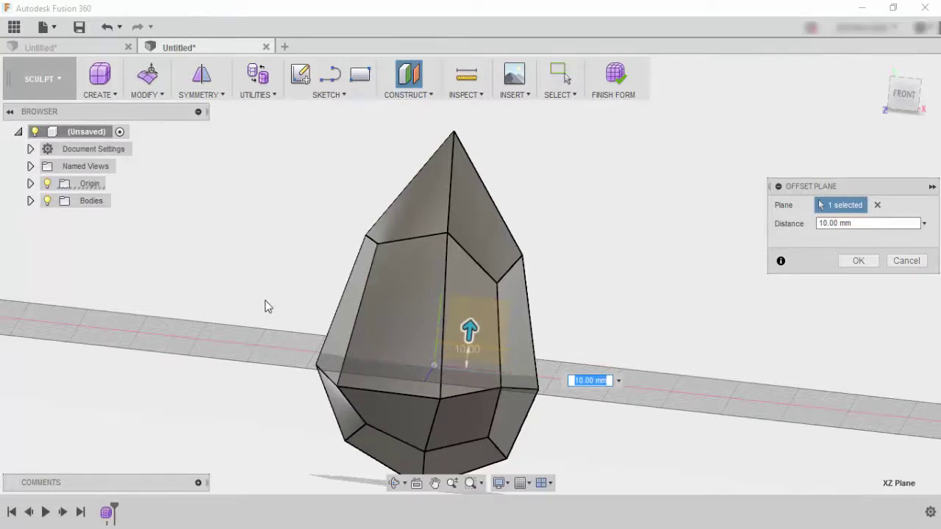
{"action": "key", "text": "Return"}
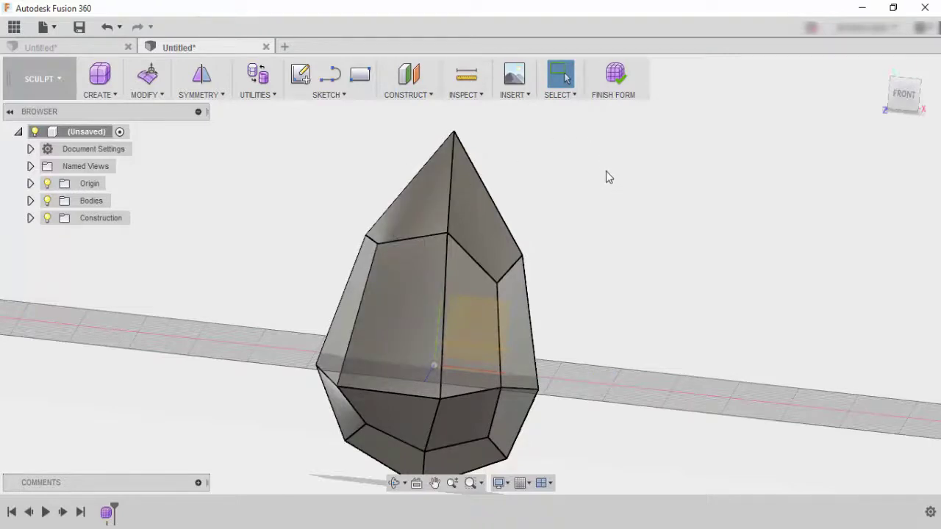
- Finish the form and split the crystal body with the offset construction plane as the splitting tool
{"action": "left_click", "coordinate": [618, 78]}
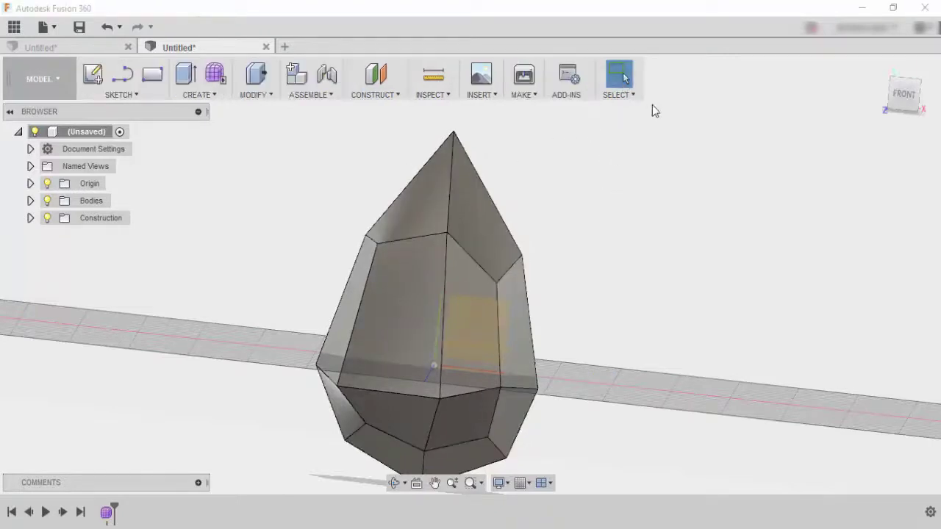
{"action": "left_click", "coordinate": [255, 94]}
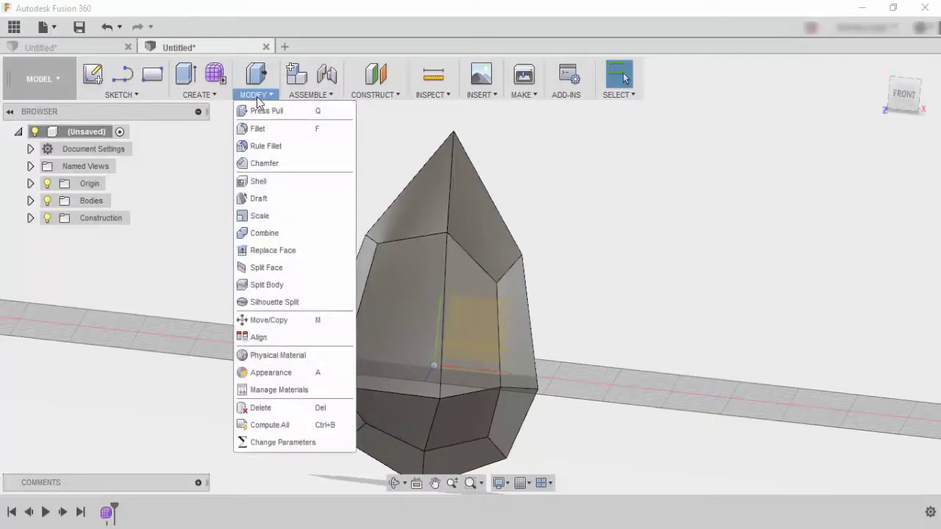
{"action": "left_click", "coordinate": [277, 285]}
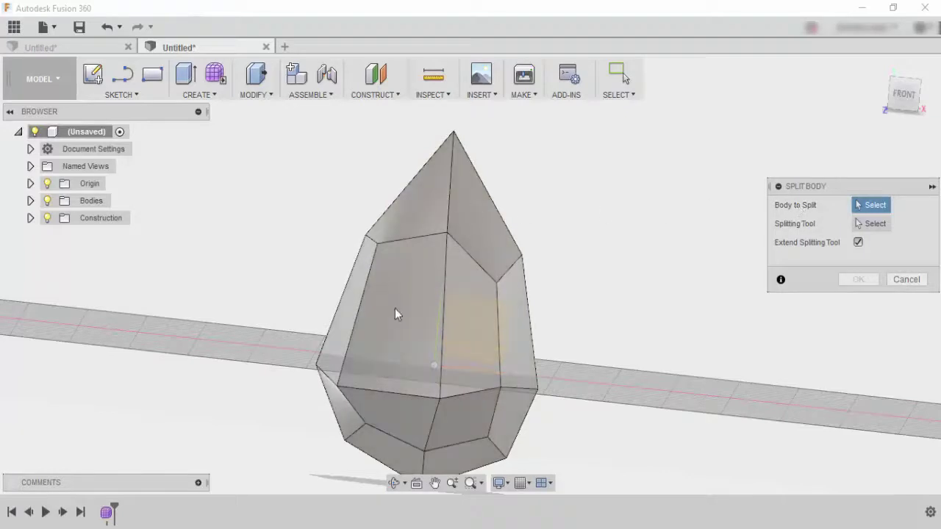
{"action": "left_click", "coordinate": [484, 230]}
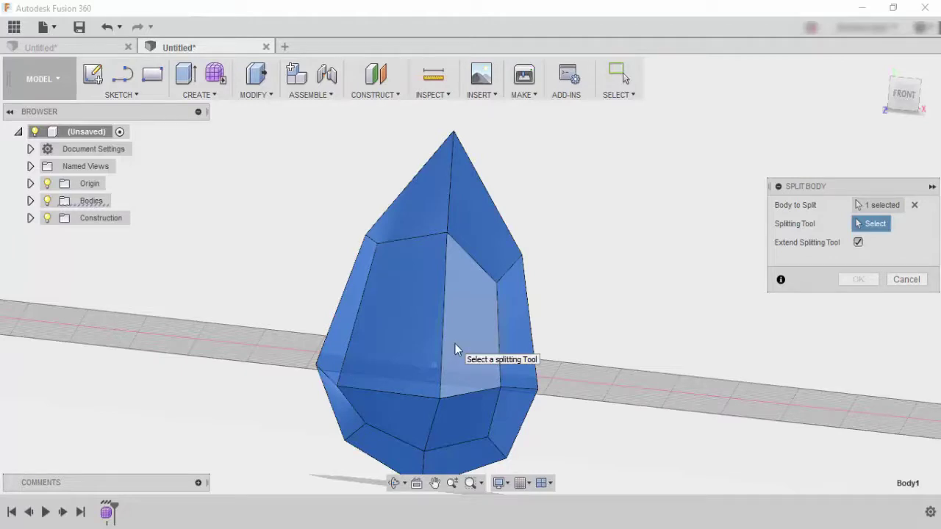
{"action": "left_click", "coordinate": [48, 201]}
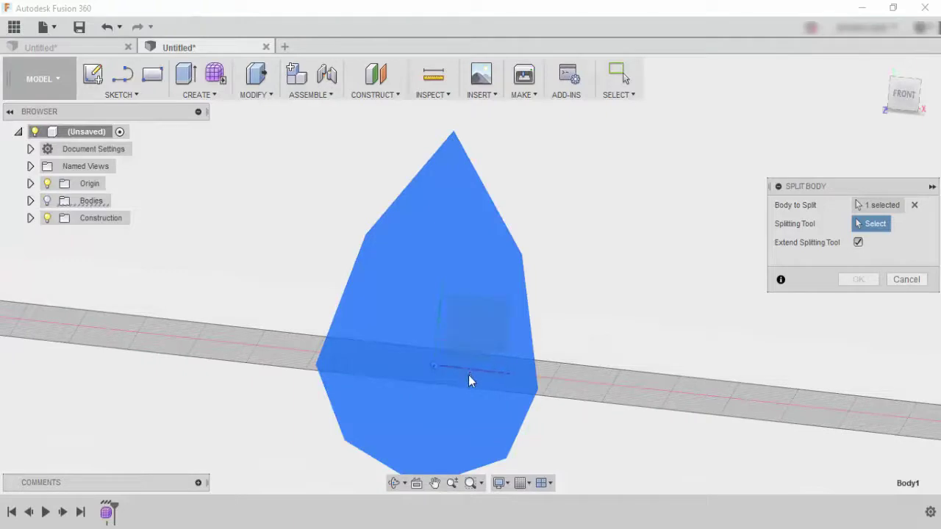
{"action": "middle_click_drag", "start_coordinate": [580, 330], "coordinate": [506, 322], "text": "shift"}
{"action": "middle_click_drag", "start_coordinate": [478, 288], "coordinate": [483, 352], "text": "shift"}
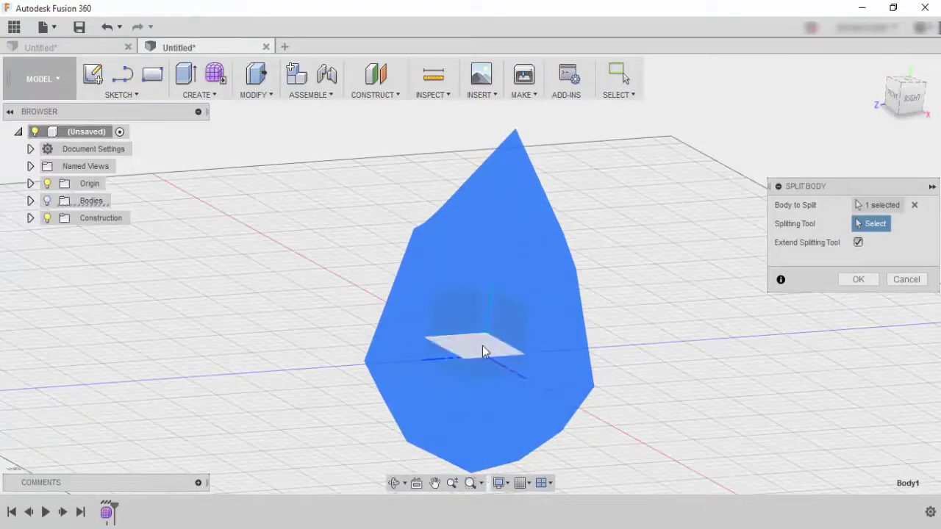
{"action": "left_click", "coordinate": [472, 351]}
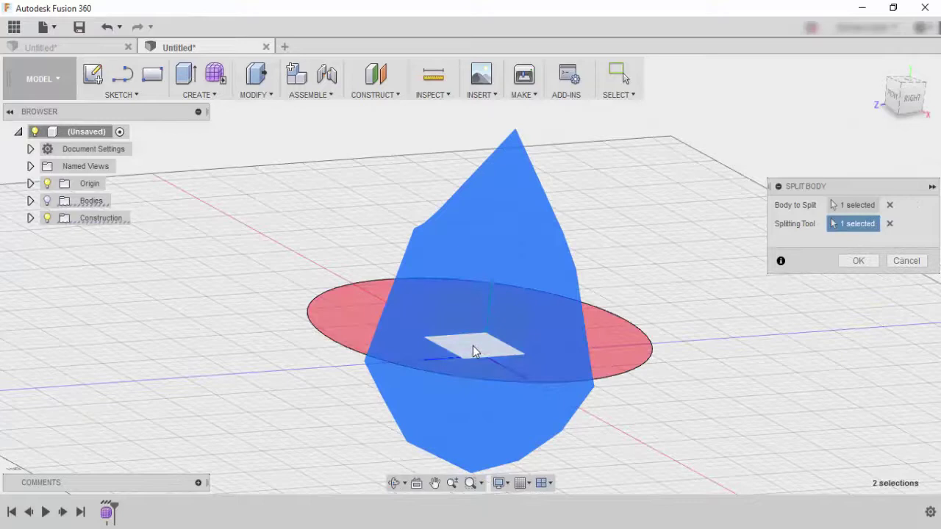
{"action": "left_click", "coordinate": [47, 201]}
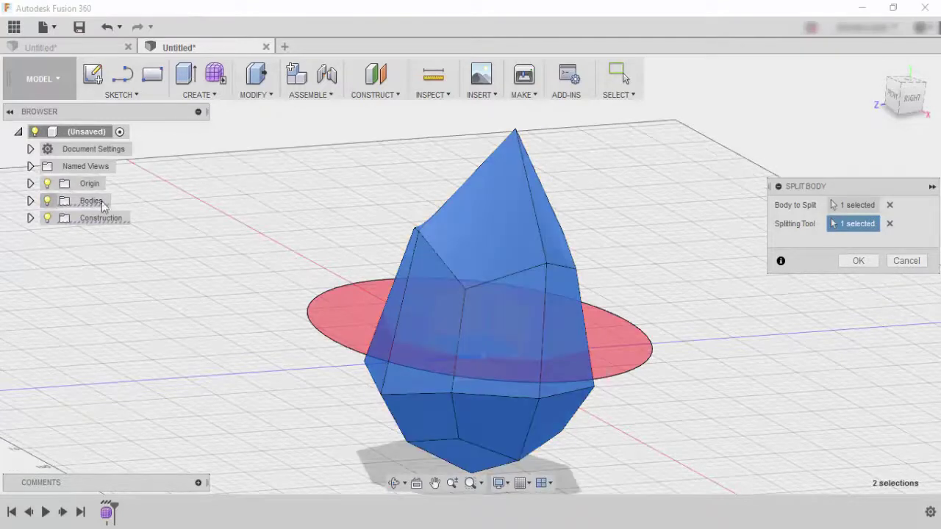
{"action": "left_click", "coordinate": [858, 262]}
- Check the upper and lower halves of the split crystal by switching each body's visibility off and on
{"action": "left_click", "coordinate": [511, 325]}
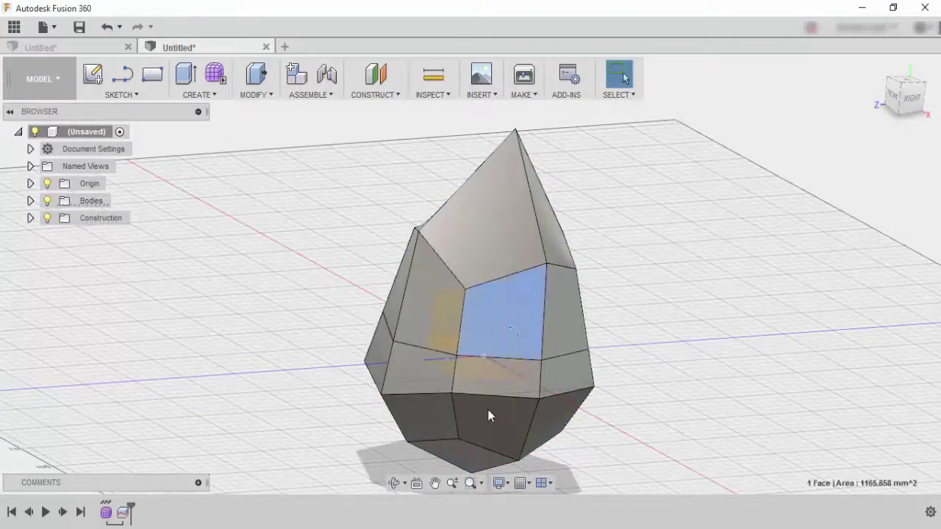
{"action": "left_click", "coordinate": [489, 416]}
{"action": "left_click", "coordinate": [31, 202]}
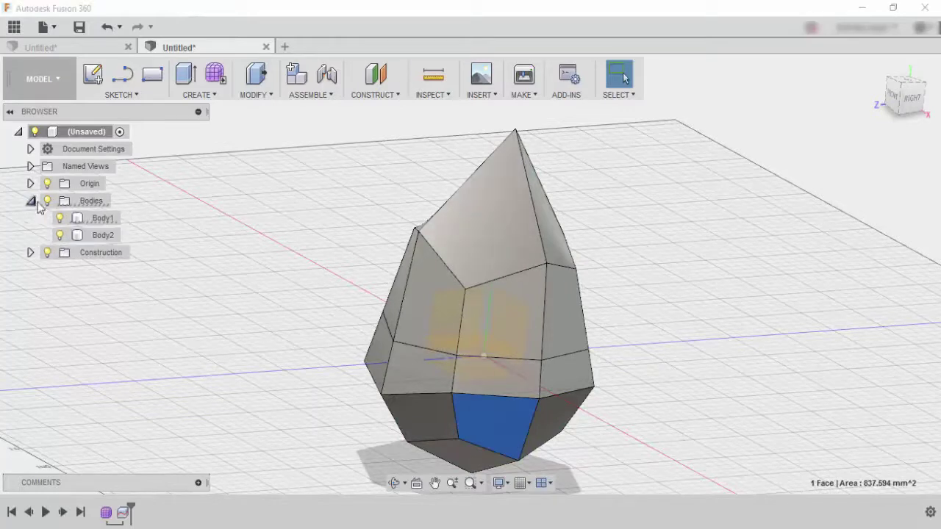
{"action": "left_click", "coordinate": [60, 235]}
{"action": "left_click", "coordinate": [60, 235]}
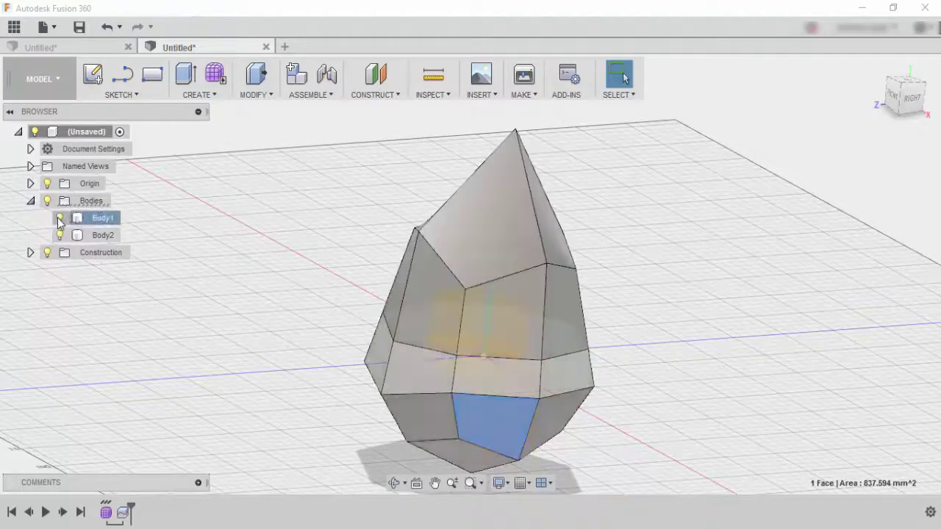
{"action": "left_click", "coordinate": [60, 219]}
{"action": "left_click", "coordinate": [59, 218]}
{"action": "left_click", "coordinate": [60, 235]}
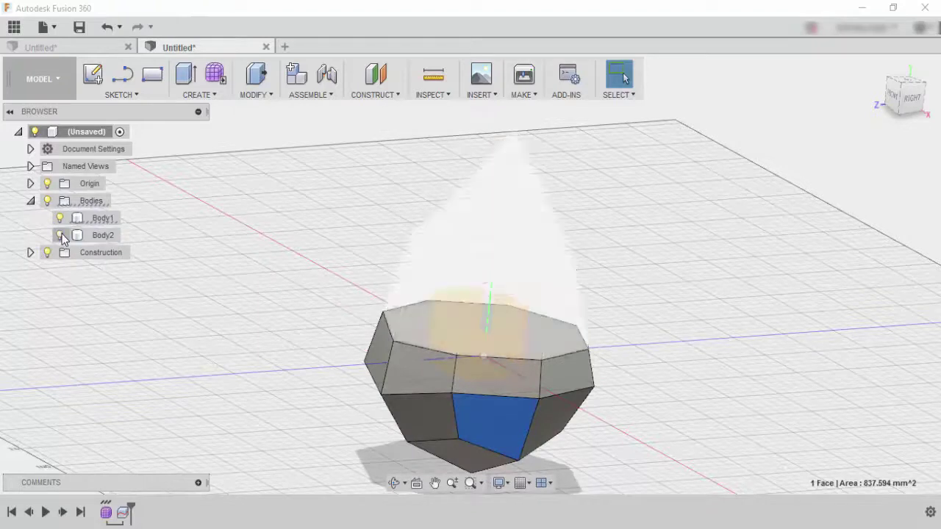
{"action": "left_click", "coordinate": [61, 235]}
- Hide the lower half of the crystal and delete that body
{"action": "left_click", "coordinate": [59, 219]}
{"action": "left_click", "coordinate": [101, 235]}
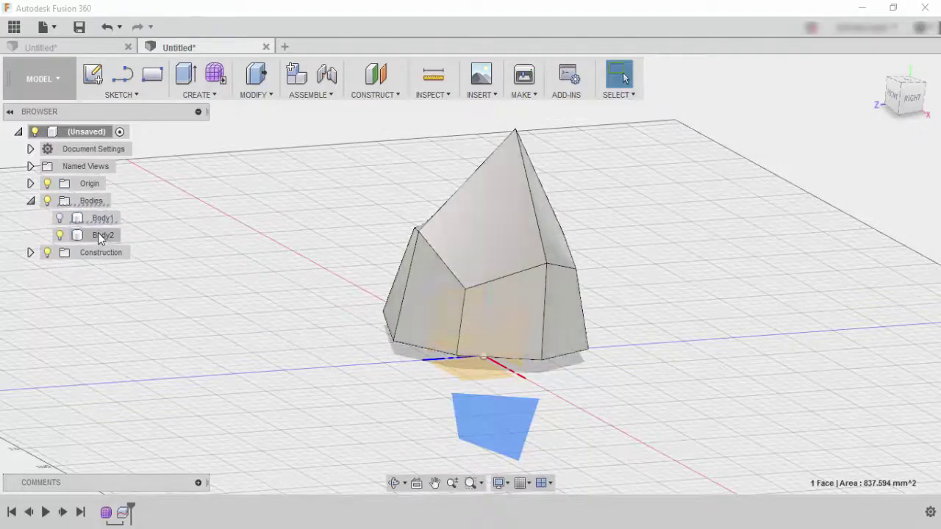
{"action": "left_click", "coordinate": [102, 218]}
{"action": "right_click", "coordinate": [99, 222]}
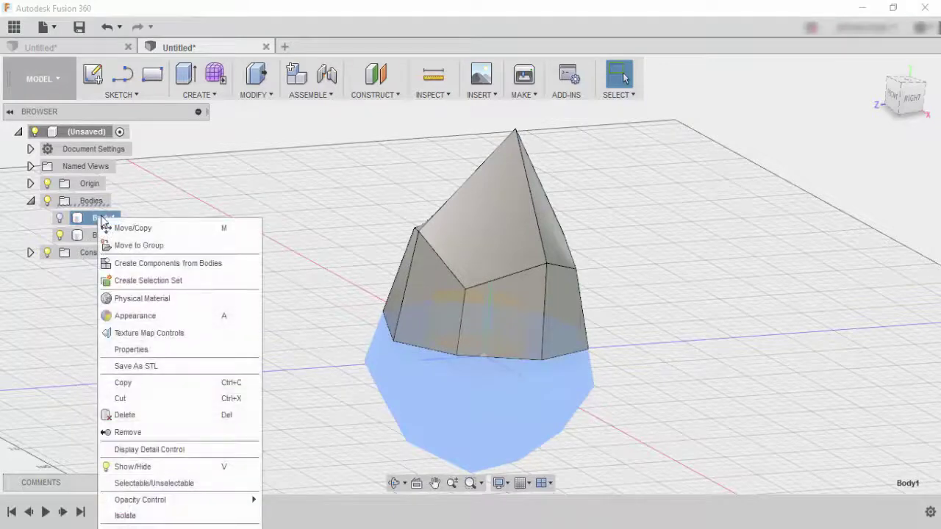
{"action": "left_click", "coordinate": [156, 416]}
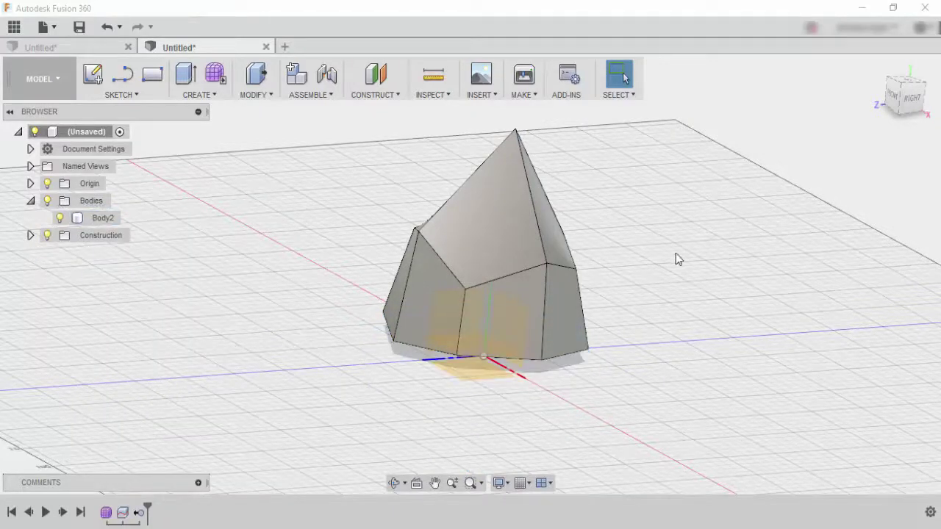
- Hide the origin planes and axes around the remaining upper body
{"action": "middle_click_drag", "start_coordinate": [703, 265], "coordinate": [500, 247], "text": "shift"}
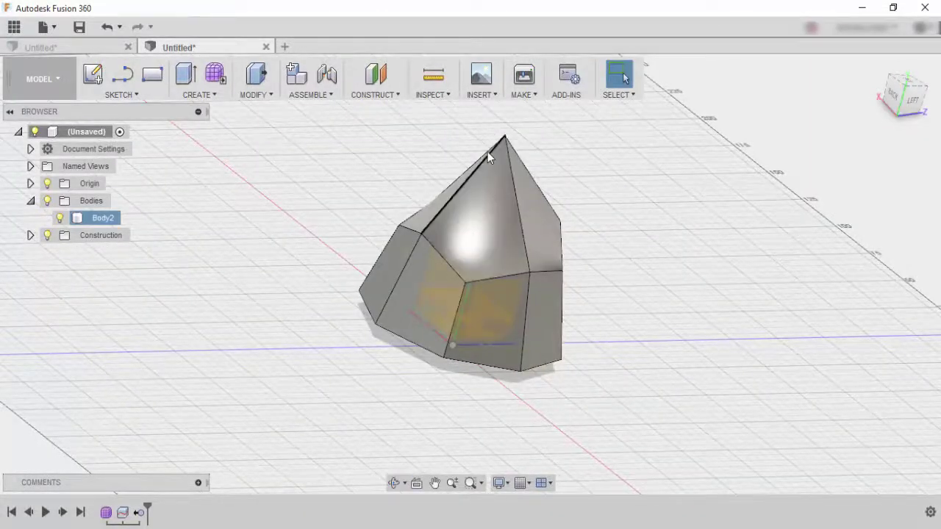
{"action": "middle_click_drag", "start_coordinate": [657, 250], "coordinate": [599, 210], "text": "shift"}
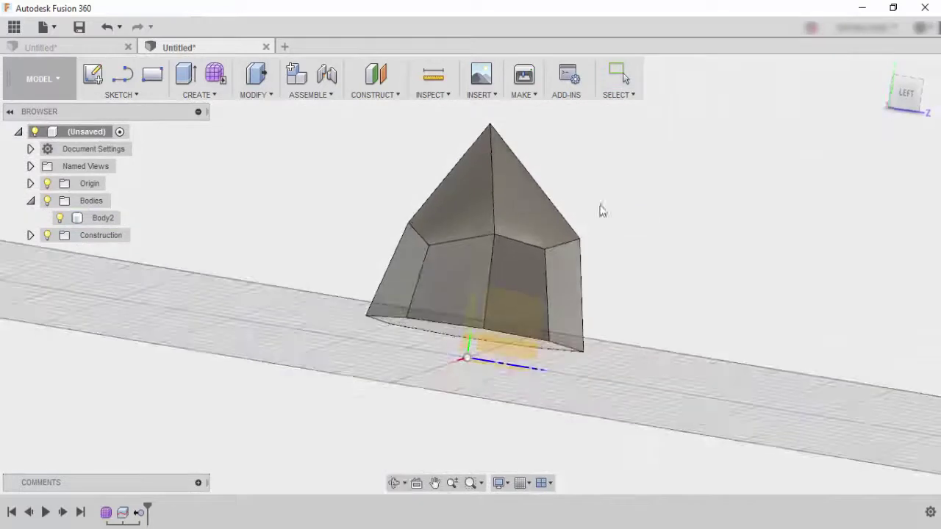
{"action": "key", "text": "Escape"}
{"action": "left_click", "coordinate": [47, 184]}
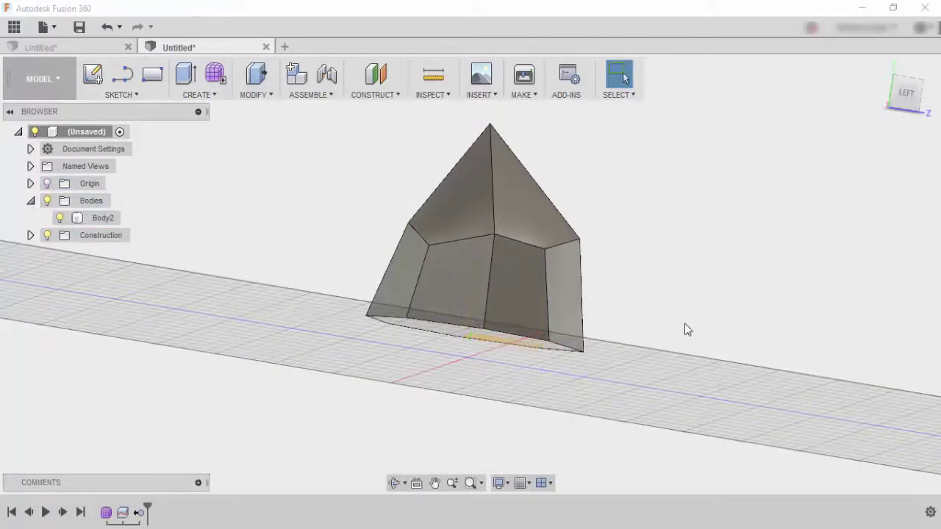
- Shell the crystal through its flat bottom face with an inside thickness of 5 mm
{"action": "middle_click_drag", "start_coordinate": [684, 323], "coordinate": [690, 288], "text": "shift"}
{"action": "type", "text": "s"}
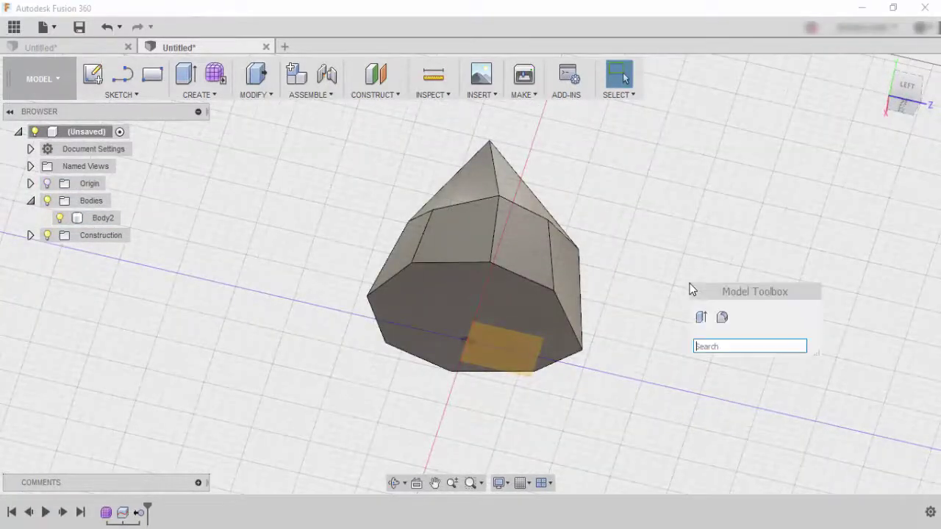
{"action": "type", "text": "he"}
{"action": "left_click", "coordinate": [717, 366]}
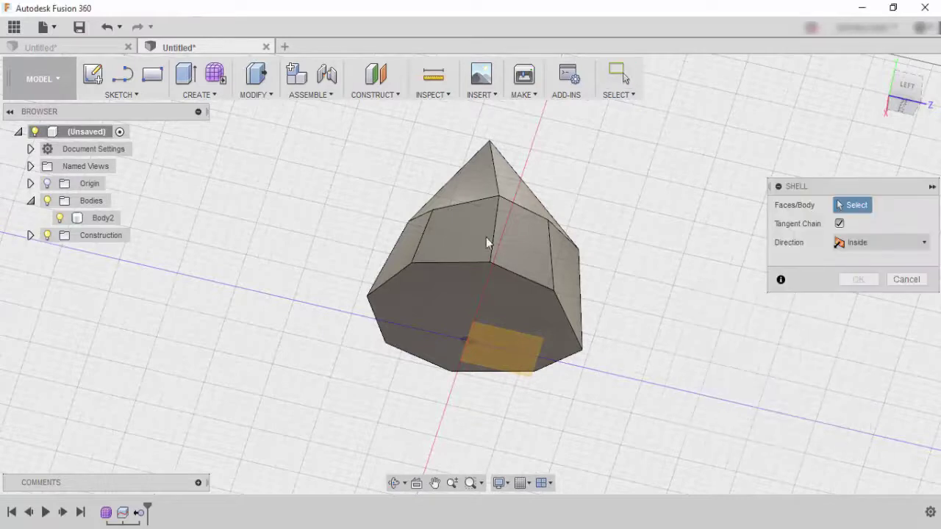
{"action": "left_click", "coordinate": [254, 96]}
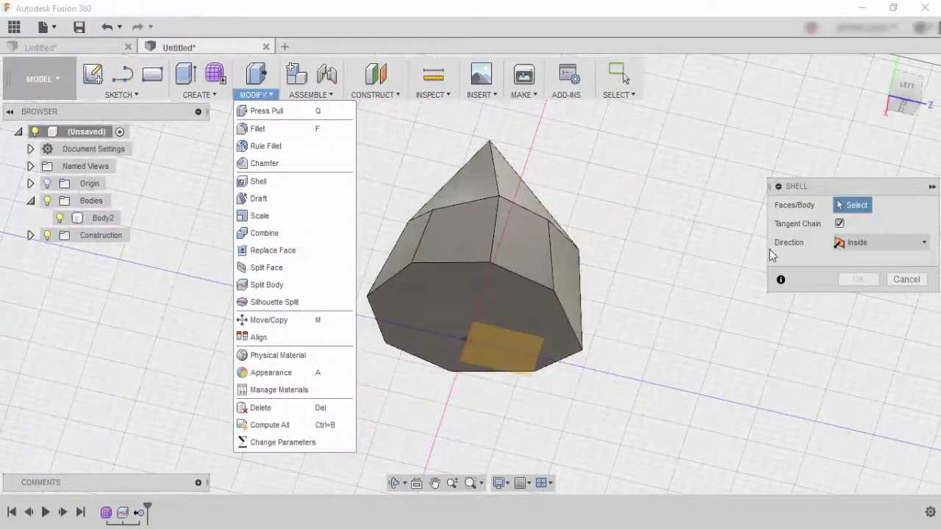
{"action": "left_click", "coordinate": [500, 305]}
{"action": "left_click", "coordinate": [500, 305]}
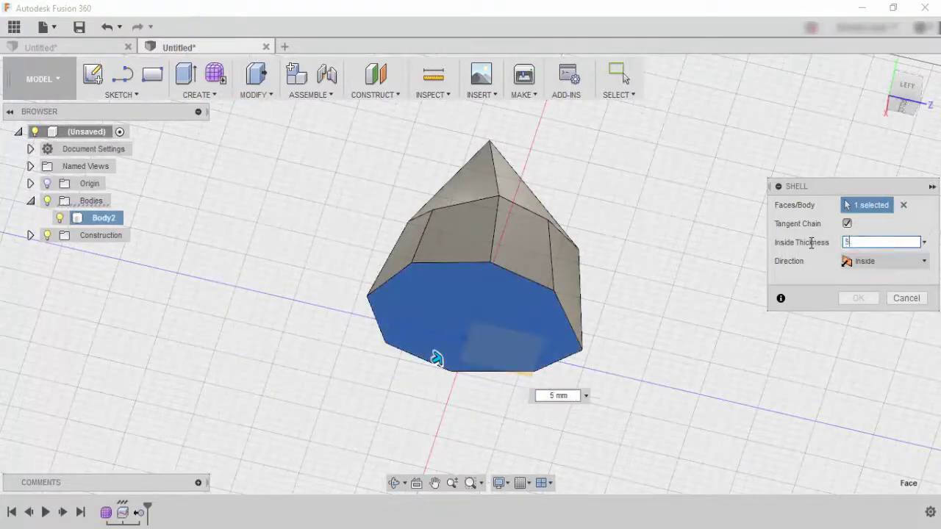
{"action": "key", "text": "Return"}
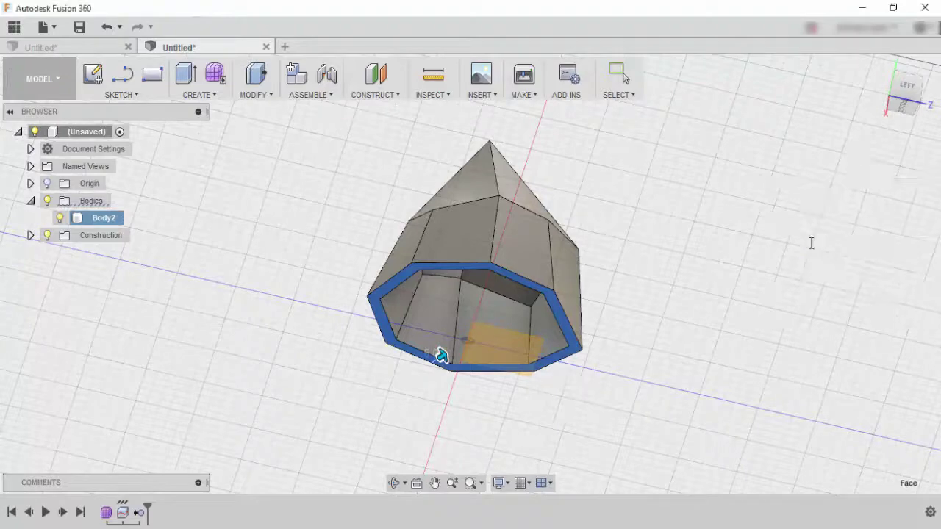
- Create a construction plane offset -45 mm from the YZ plane, just outside the crystal's wall, and hide the origin planes
{"action": "middle_click_drag", "start_coordinate": [588, 296], "coordinate": [461, 335], "text": "shift"}
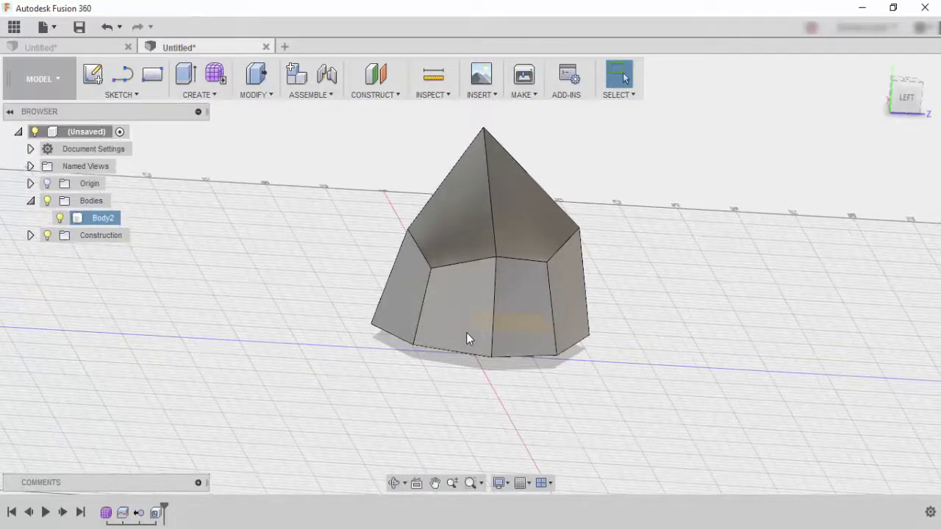
{"action": "scroll", "coordinate": [498, 342], "scroll_direction": "down", "scroll_amount": 2}
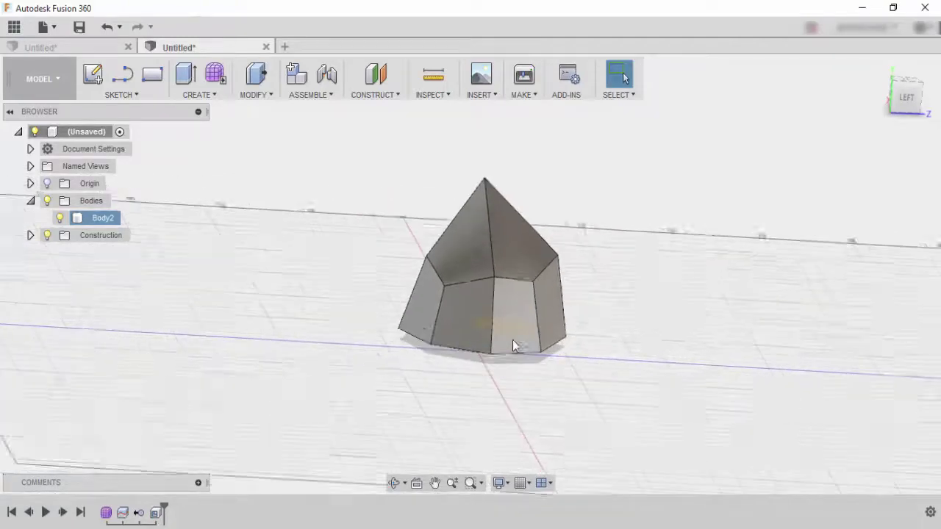
{"action": "scroll", "coordinate": [545, 347], "scroll_direction": "up", "scroll_amount": 5}
{"action": "middle_click_drag", "start_coordinate": [608, 352], "coordinate": [439, 376], "text": "shift"}
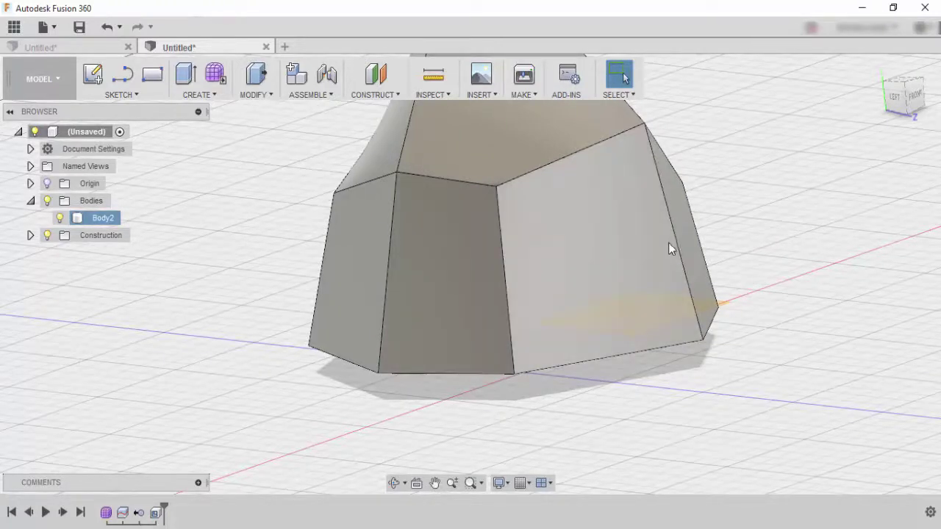
{"action": "left_click", "coordinate": [371, 93]}
{"action": "left_click", "coordinate": [360, 111]}
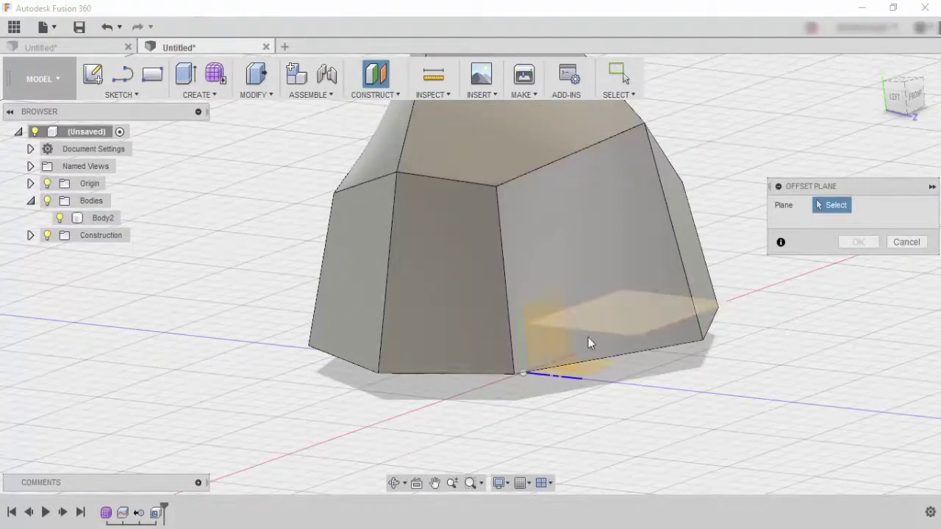
{"action": "scroll", "coordinate": [581, 334], "scroll_direction": "down", "scroll_amount": 2}
{"action": "scroll", "coordinate": [573, 333], "scroll_direction": "up", "scroll_amount": 6}
{"action": "scroll", "coordinate": [320, 363], "scroll_direction": "up", "scroll_amount": 2}
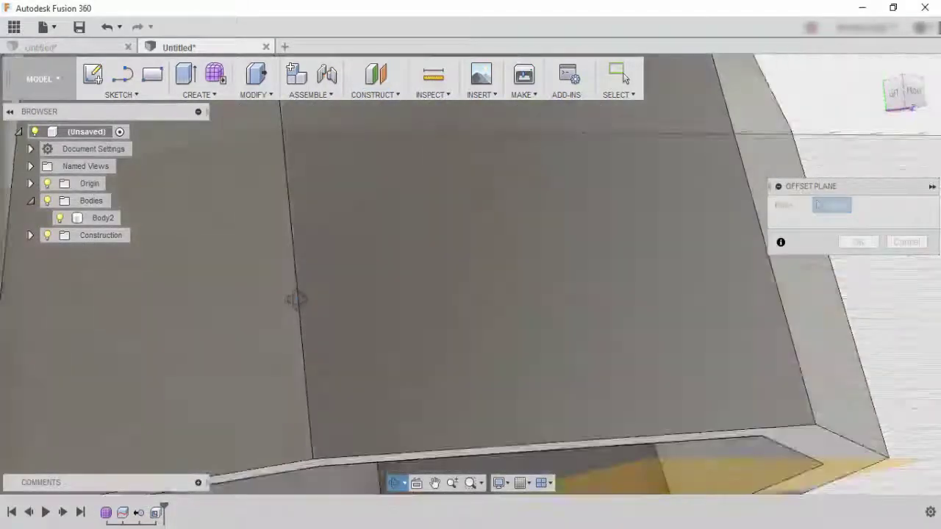
{"action": "scroll", "coordinate": [411, 378], "scroll_direction": "down", "scroll_amount": 8}
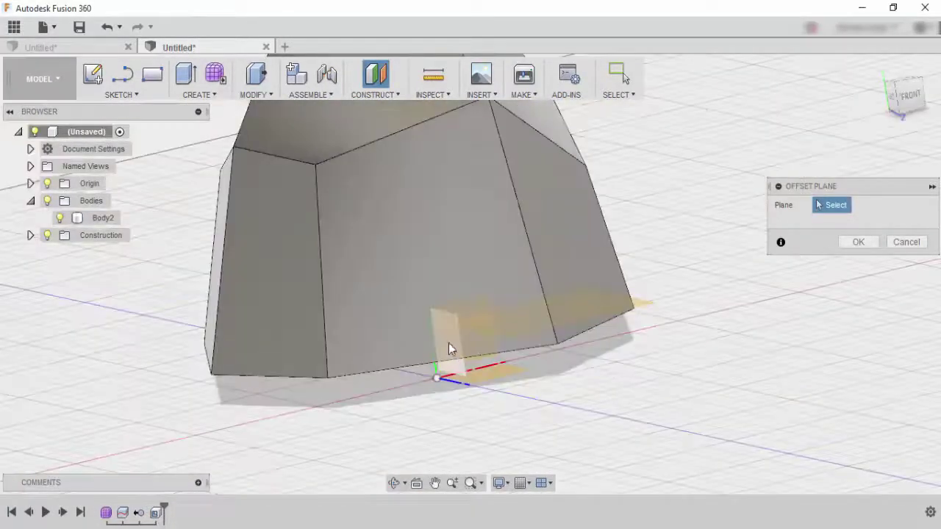
{"action": "left_click", "coordinate": [448, 341]}
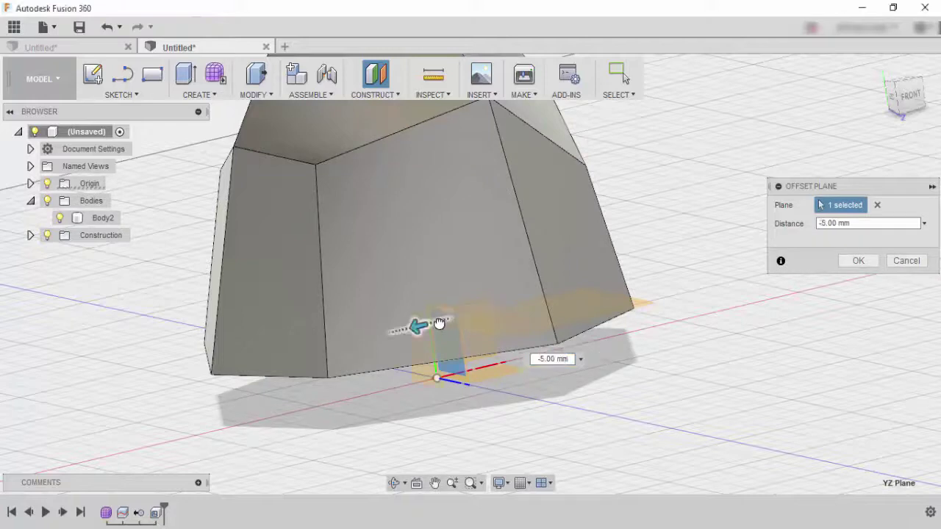
{"action": "left_click_drag", "start_coordinate": [439, 324], "coordinate": [260, 358]}
{"action": "middle_click_drag", "start_coordinate": [327, 375], "coordinate": [283, 377], "text": "shift"}
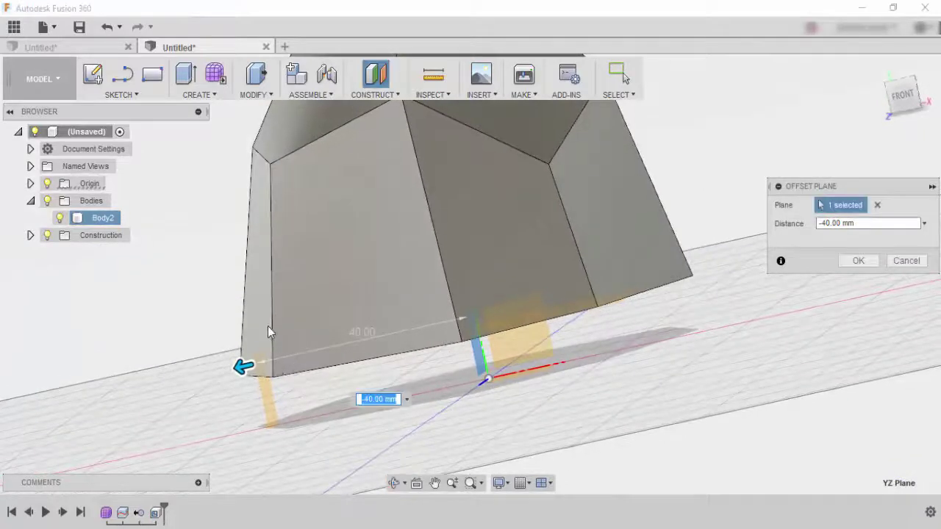
{"action": "middle_click_drag", "start_coordinate": [283, 318], "coordinate": [388, 330], "text": "shift"}
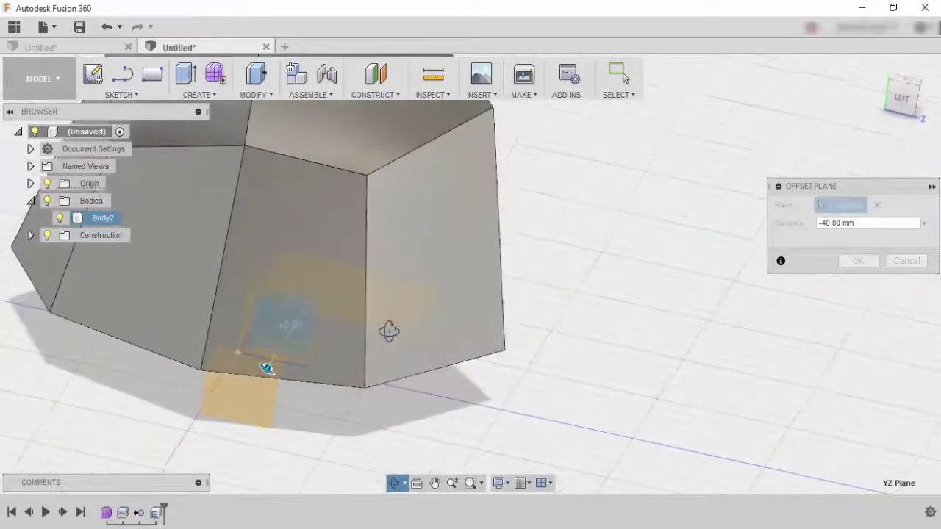
{"action": "left_click_drag", "start_coordinate": [266, 371], "coordinate": [262, 377]}
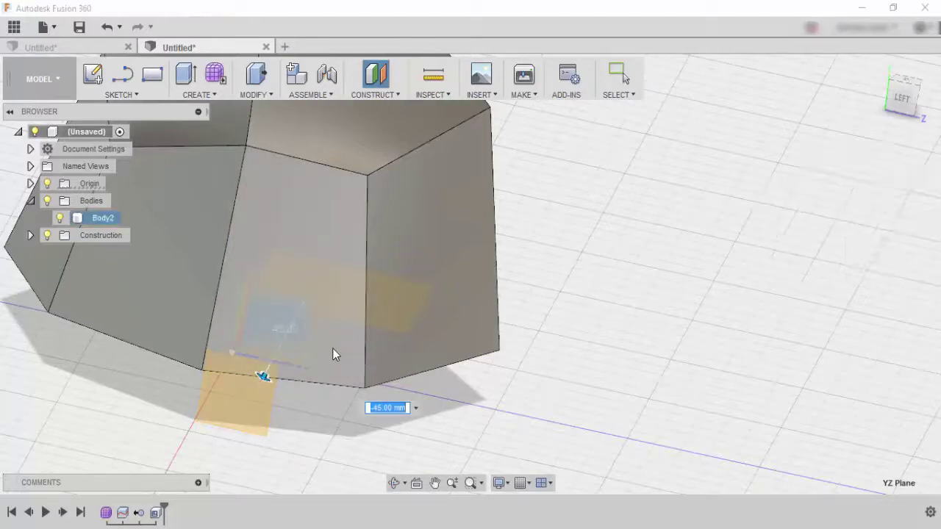
{"action": "key", "text": "Return"}
{"action": "mouse_move", "coordinate": [330, 313]}
{"action": "middle_mouse_down", "text": "shift"}
{"action": "mouse_move", "coordinate": [292, 292]}
{"action": "mouse_move", "coordinate": [239, 292]}
{"action": "mouse_move", "coordinate": [328, 311]}
{"action": "middle_mouse_up", "text": "shift"}
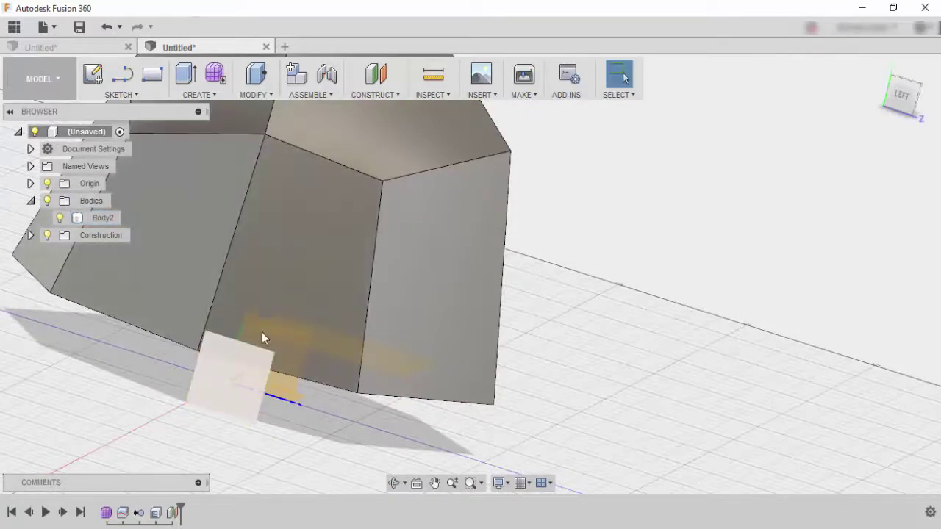
{"action": "left_click", "coordinate": [48, 183]}
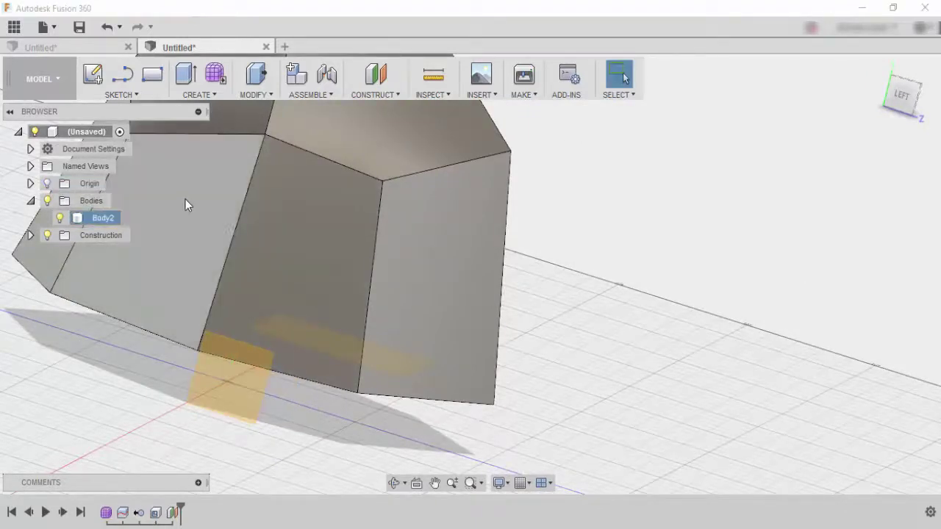
- Sketch a center diameter circle of 5 mm on the offset plane, centred on the crystal's bottom edge beside the vertical axis
{"action": "left_click", "coordinate": [116, 94]}
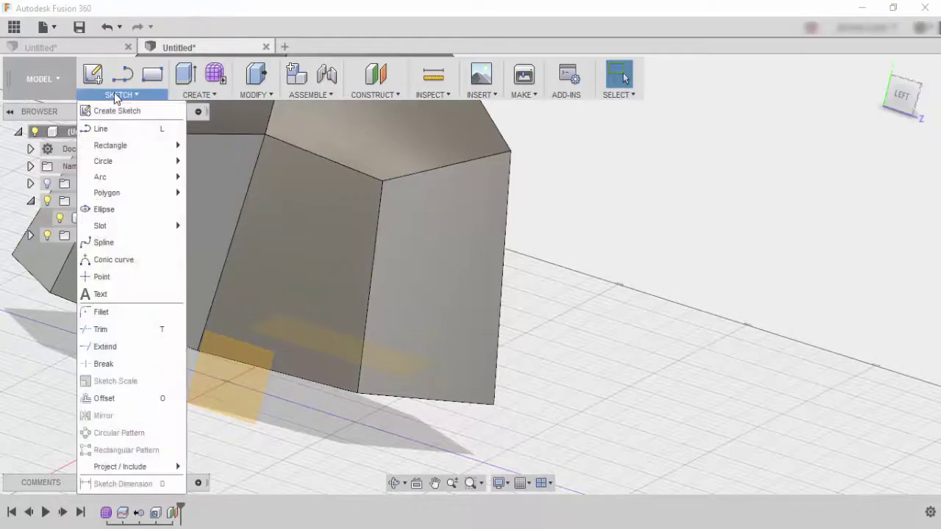
{"action": "mouse_move", "coordinate": [118, 161]}
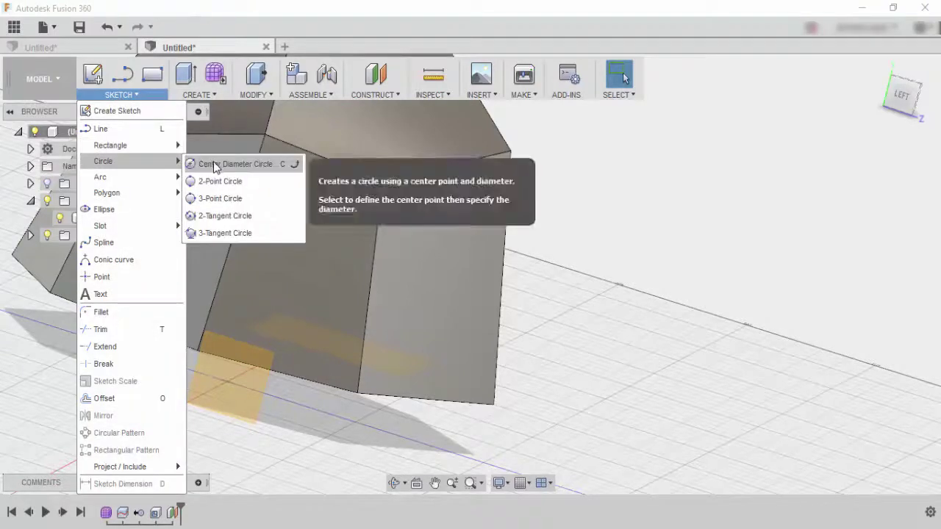
{"action": "left_click", "coordinate": [215, 166]}
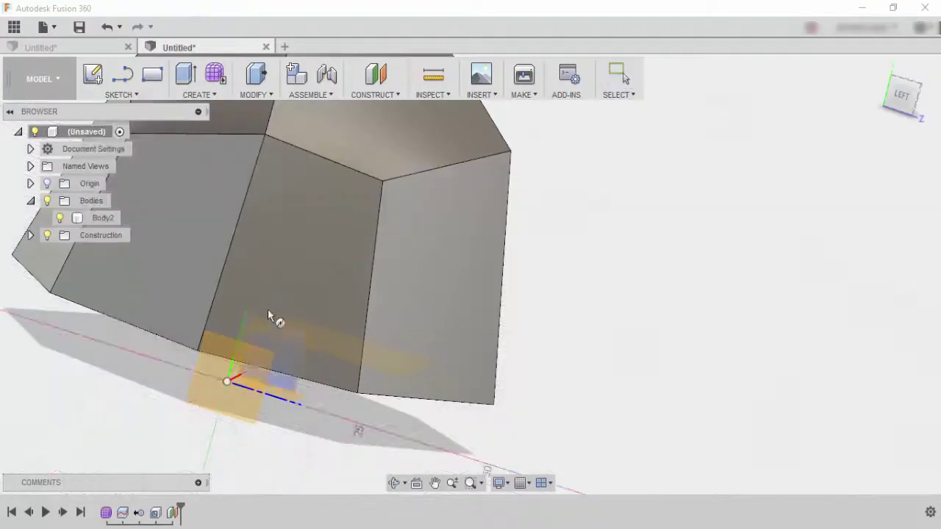
{"action": "left_click", "coordinate": [215, 367]}
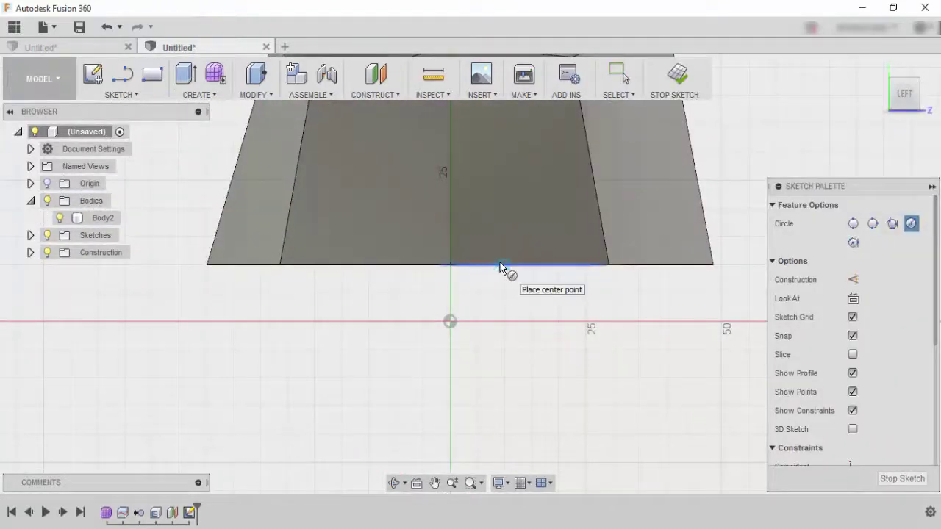
{"action": "left_click", "coordinate": [500, 263]}
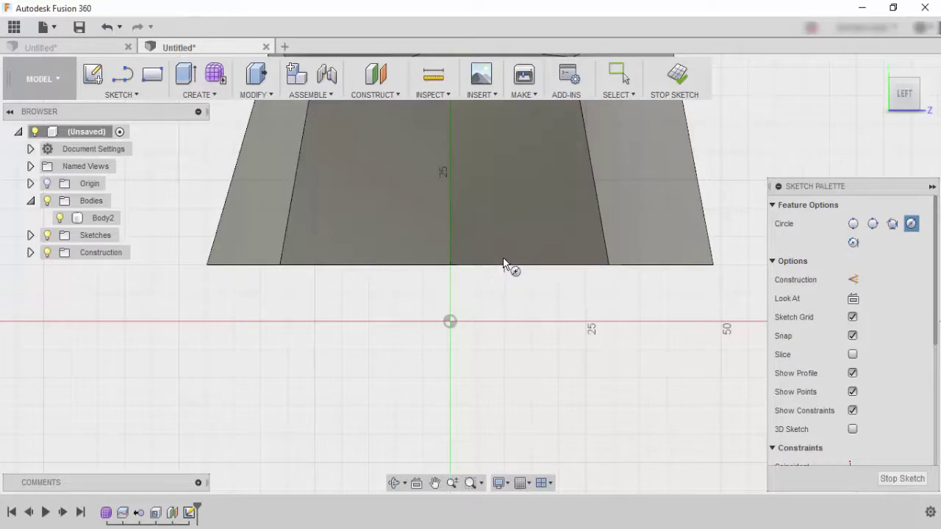
{"action": "type", "text": "4"}
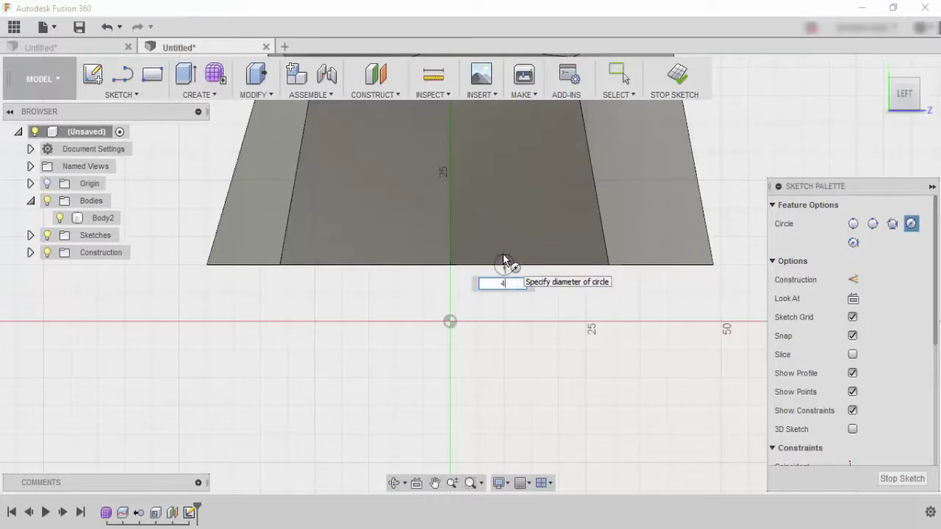
{"action": "key", "text": "Tab"}
{"action": "type", "text": "5"}
{"action": "key", "text": "Return"}
{"action": "key", "text": "Escape"}
- Extrude the upper half of the circle 20 mm as a cut through the crystal's wall at its bottom edge
{"action": "mouse_move", "coordinate": [554, 299]}
{"action": "middle_mouse_down", "text": "shift"}
{"action": "mouse_move", "coordinate": [508, 307]}
{"action": "mouse_move", "coordinate": [563, 309]}
{"action": "mouse_move", "coordinate": [512, 266]}
{"action": "middle_mouse_up", "text": "shift"}
{"action": "key", "text": "e"}
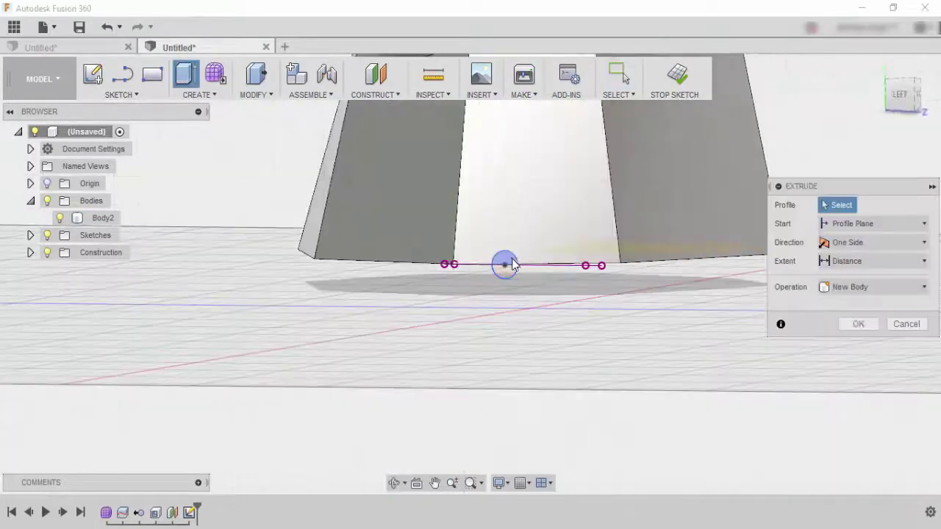
{"action": "left_click", "coordinate": [513, 266]}
{"action": "left_click_drag", "start_coordinate": [507, 256], "coordinate": [543, 253]}
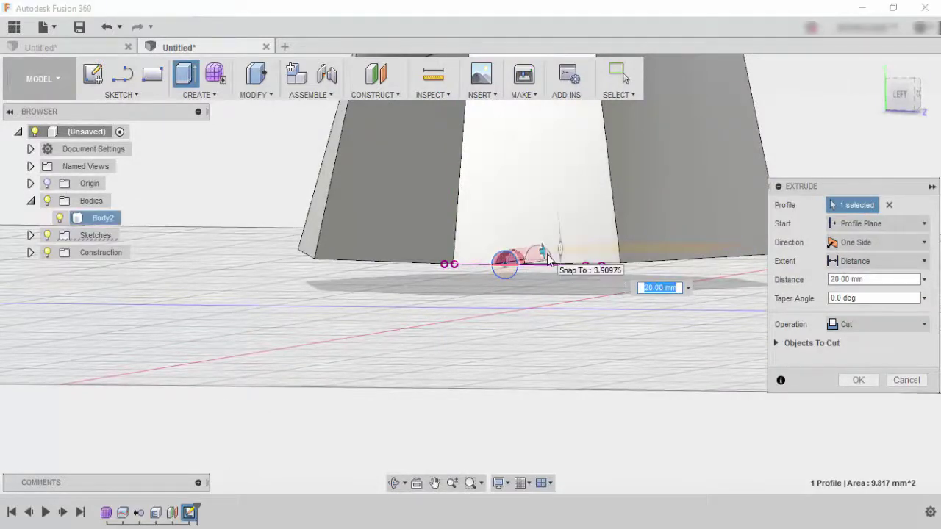
{"action": "key", "text": "Return"}
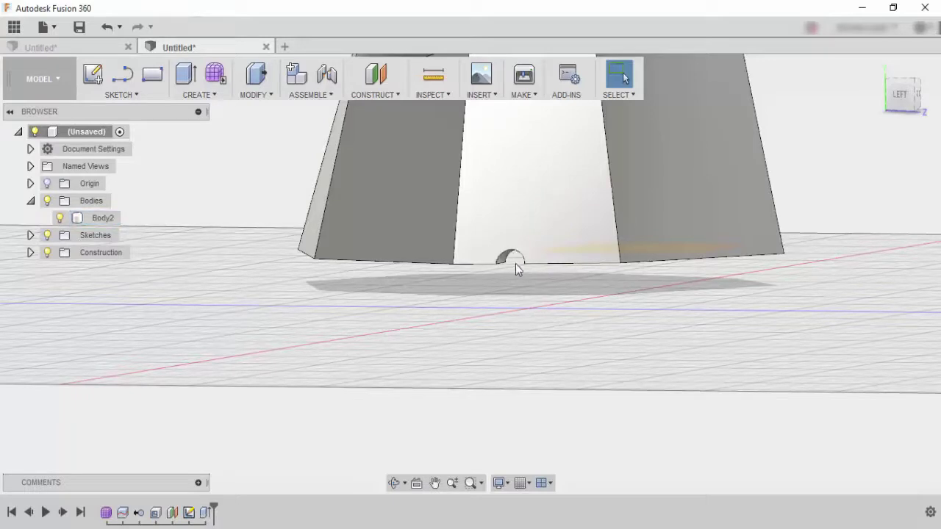
- Output the crystal body for 3D printing with medium refinement and sending to the 3D print utility switched off
{"action": "mouse_move", "coordinate": [519, 262]}
{"action": "middle_mouse_down", "text": "shift"}
{"action": "mouse_move", "coordinate": [546, 265]}
{"action": "mouse_move", "coordinate": [517, 261]}
{"action": "middle_mouse_up", "text": "shift"}
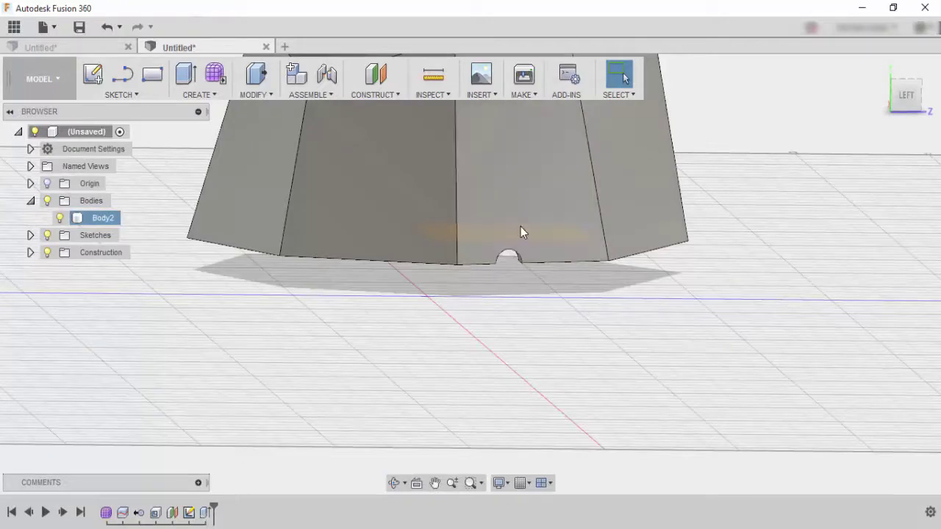
{"action": "middle_click_drag", "start_coordinate": [542, 230], "coordinate": [655, 262], "text": "shift"}
{"action": "middle_click_drag", "start_coordinate": [575, 234], "coordinate": [346, 175], "text": "shift"}
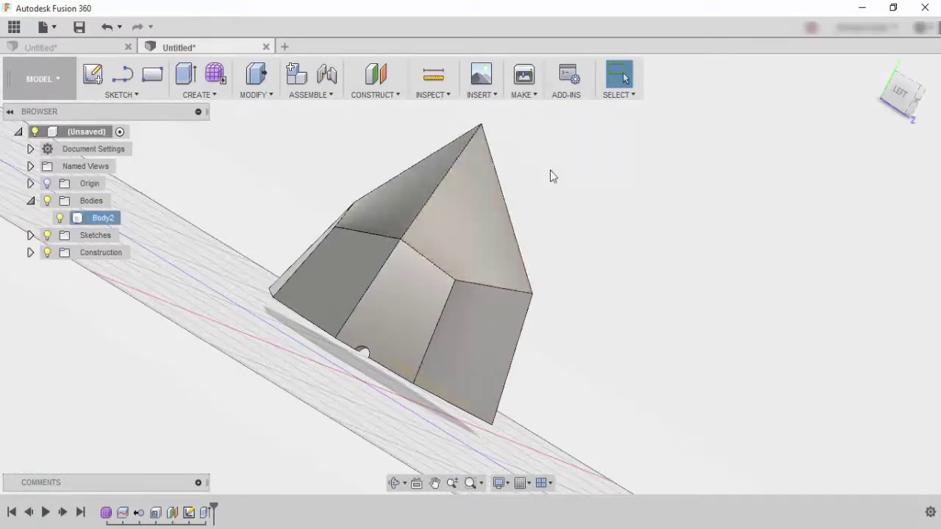
{"action": "left_click", "coordinate": [523, 95]}
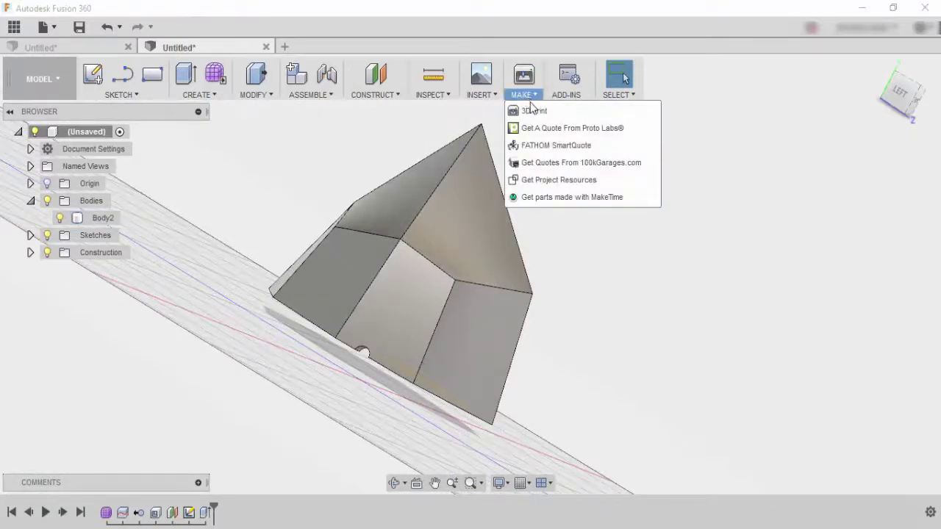
{"action": "left_click", "coordinate": [534, 111]}
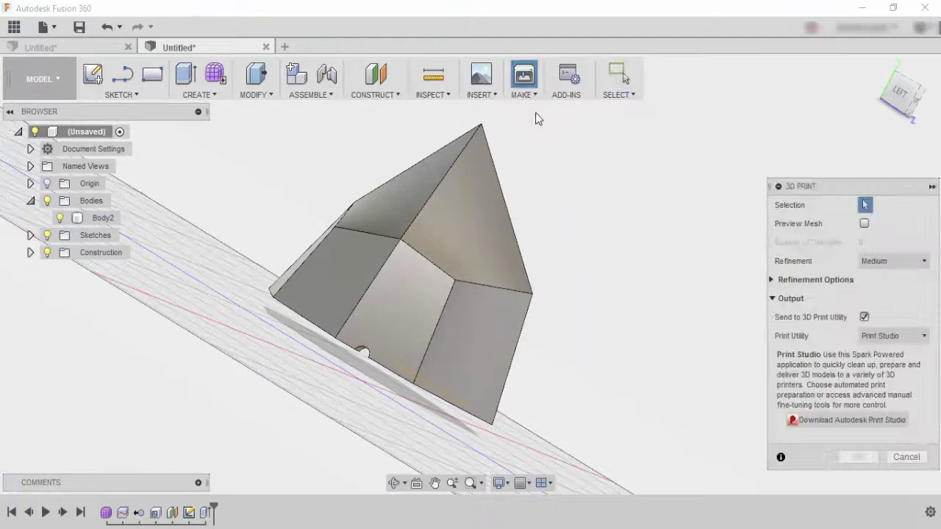
{"action": "left_click", "coordinate": [864, 318]}
{"action": "left_click", "coordinate": [484, 284]}
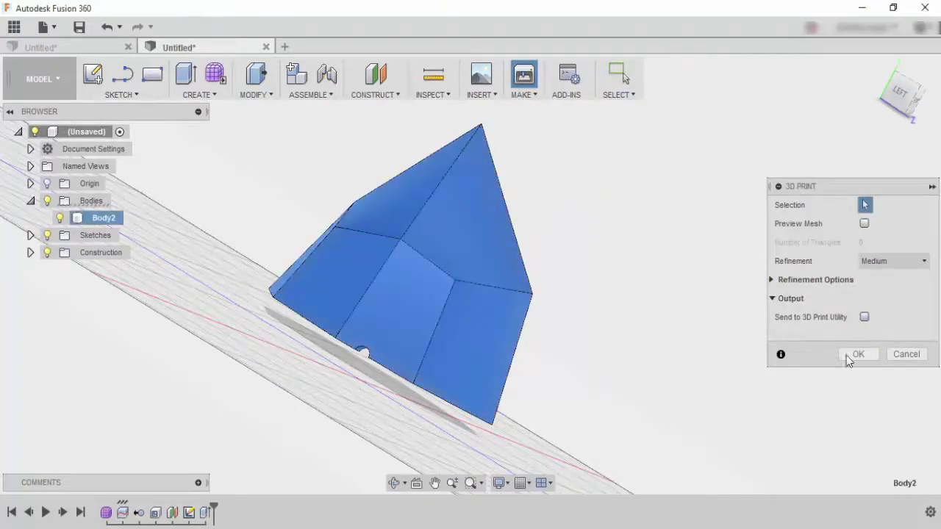
{"action": "left_click", "coordinate": [851, 355]}
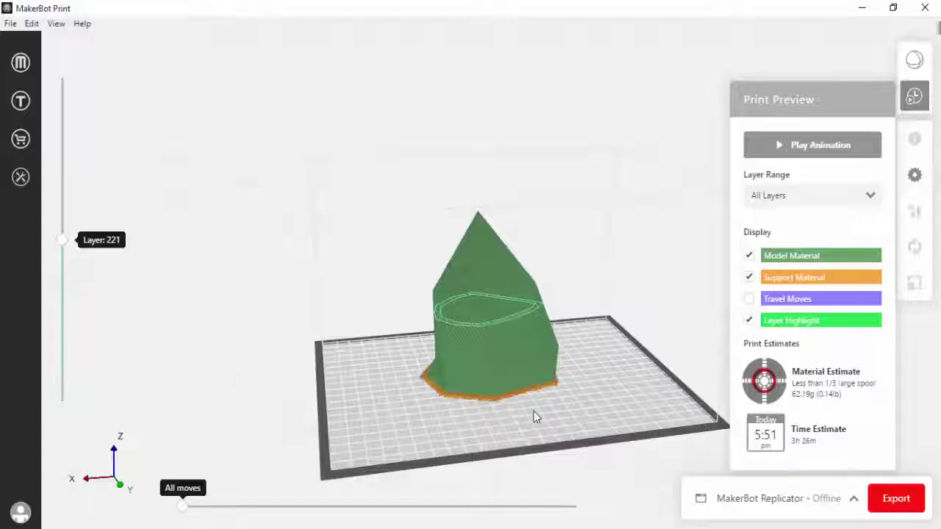
- Examine the sliced crystal's layers in MakerBot Print's print preview, going down to layer 180 and back up to the tip
{"action": "left_click_drag", "start_coordinate": [65, 238], "coordinate": [66, 269]}
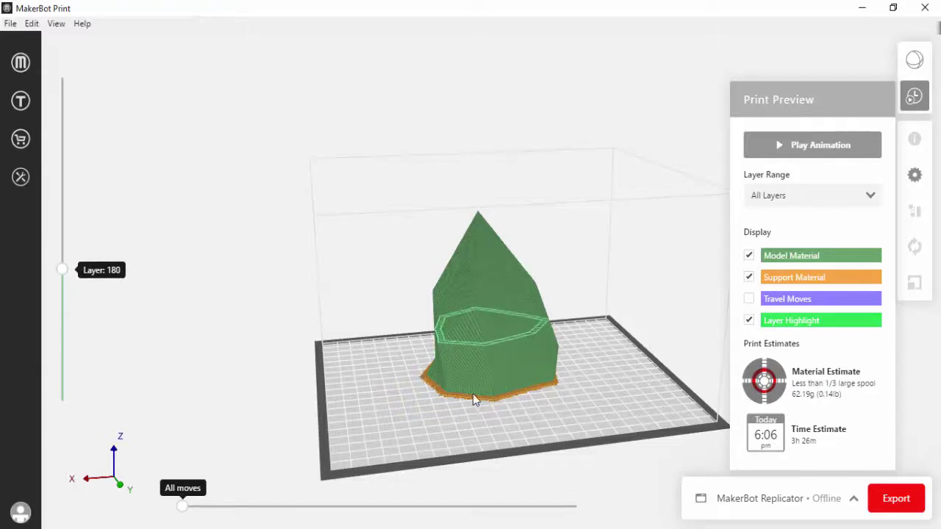
{"action": "left_click_drag", "start_coordinate": [63, 269], "coordinate": [95, 84]}
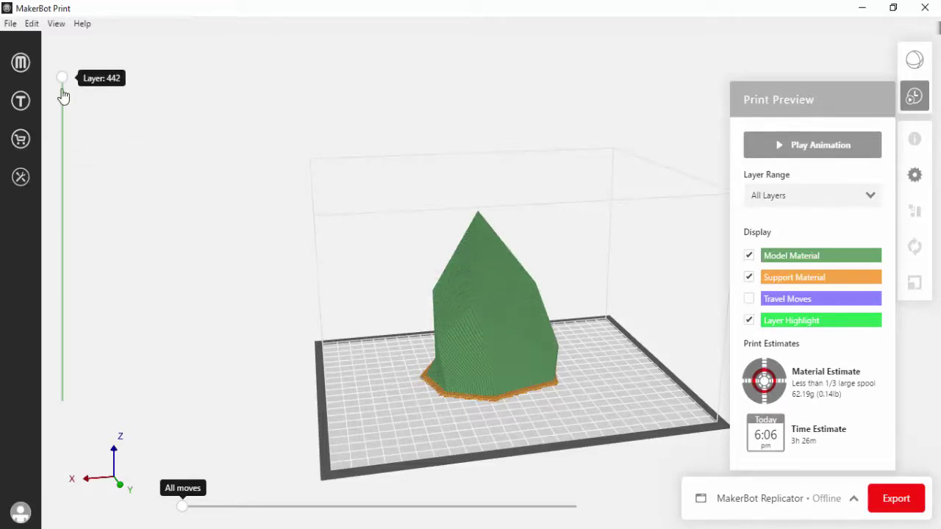
{"action": "mouse_move", "coordinate": [64, 103]}
{"action": "left_mouse_down"}
{"action": "mouse_move", "coordinate": [77, 235]}
{"action": "mouse_move", "coordinate": [77, 393]}
{"action": "mouse_move", "coordinate": [63, 87]}
{"action": "left_mouse_up"}
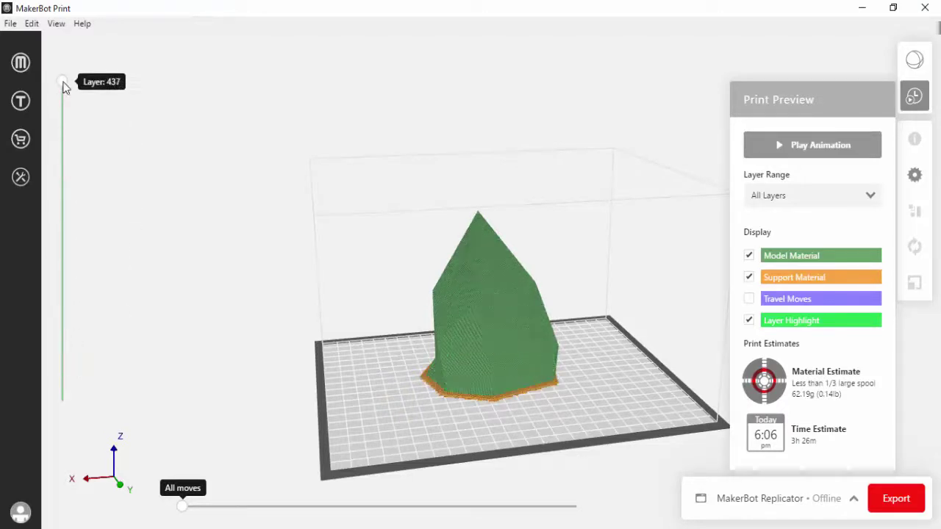